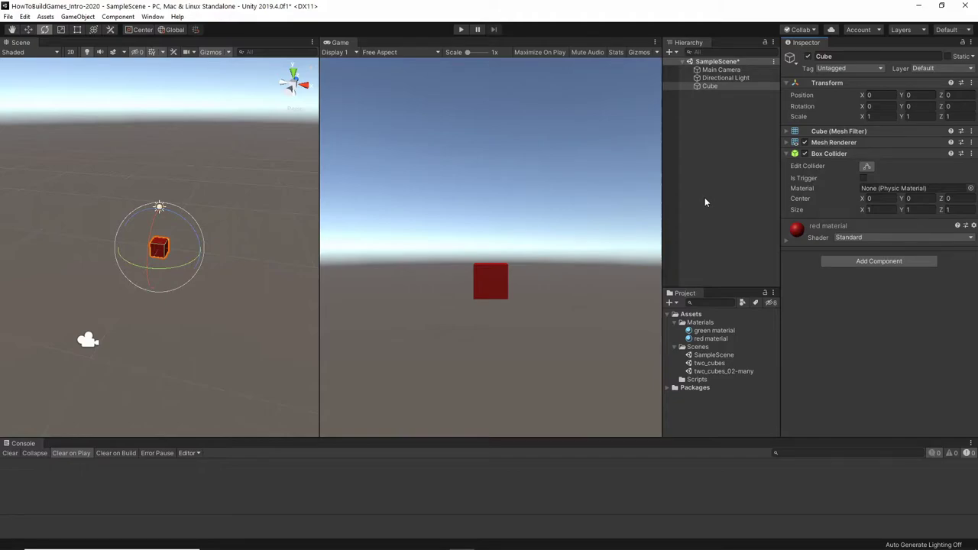
Select the Cube and drag it up and sideways along X with the Move Tool.
left_click(225, 213)
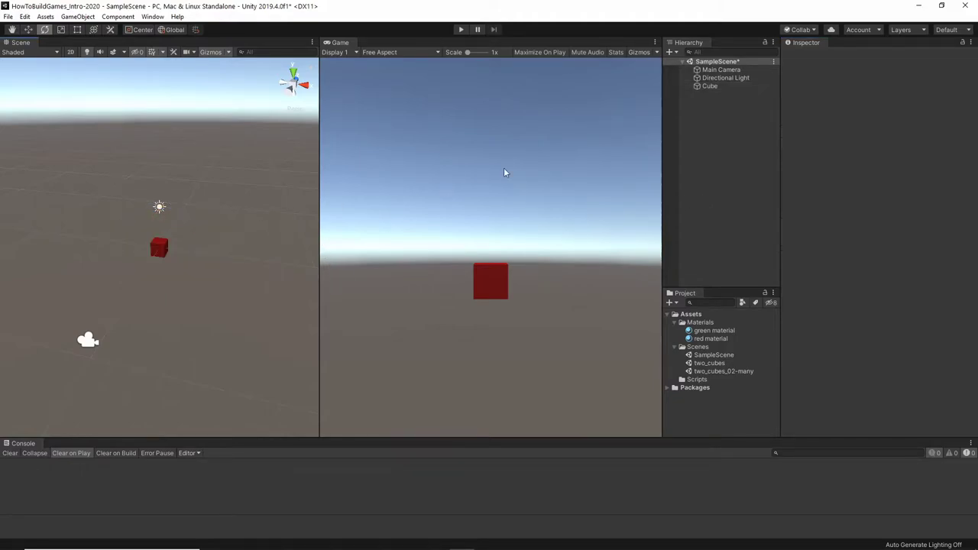
left_click(714, 88)
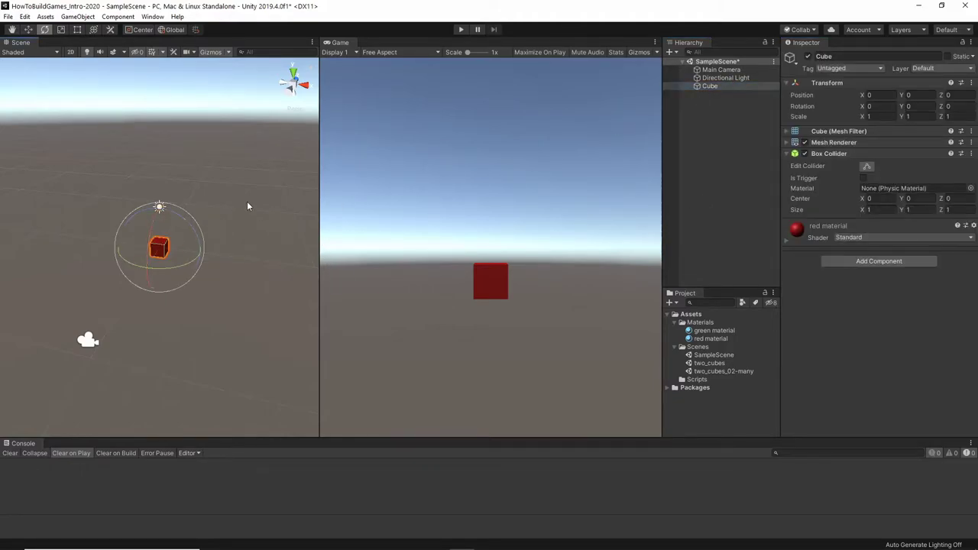
left_click(247, 203)
left_click(160, 249)
left_click(28, 29)
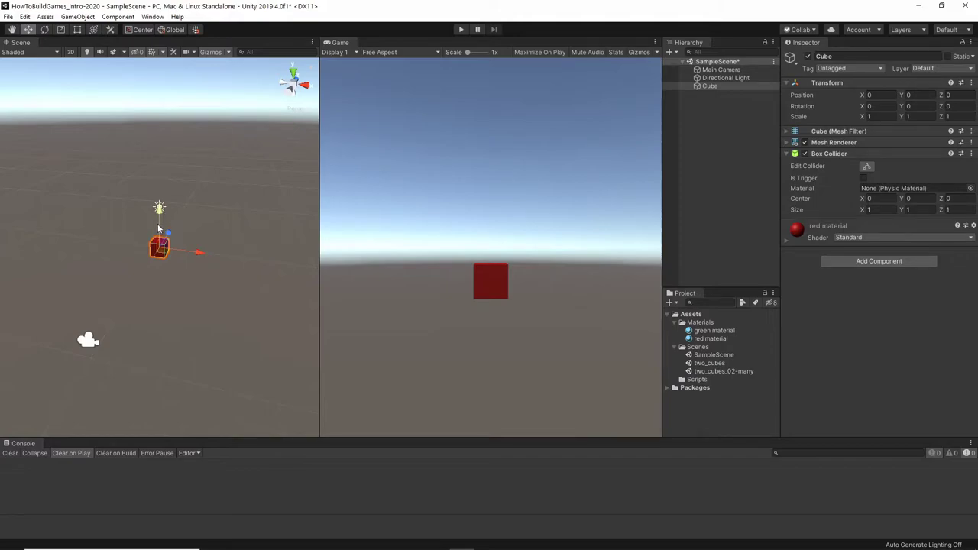
left_click_drag(159, 228, 142, 200)
left_click_drag(203, 220, 148, 235)
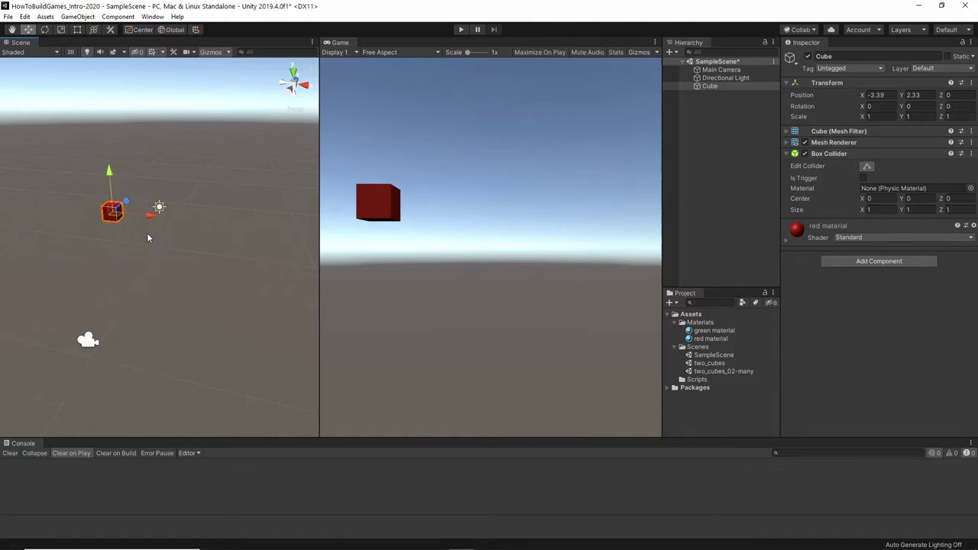
Set the Cube's Position X to 0 and Y to -2 in the Inspector.
double_click(874, 94)
type("0")
key("Return")
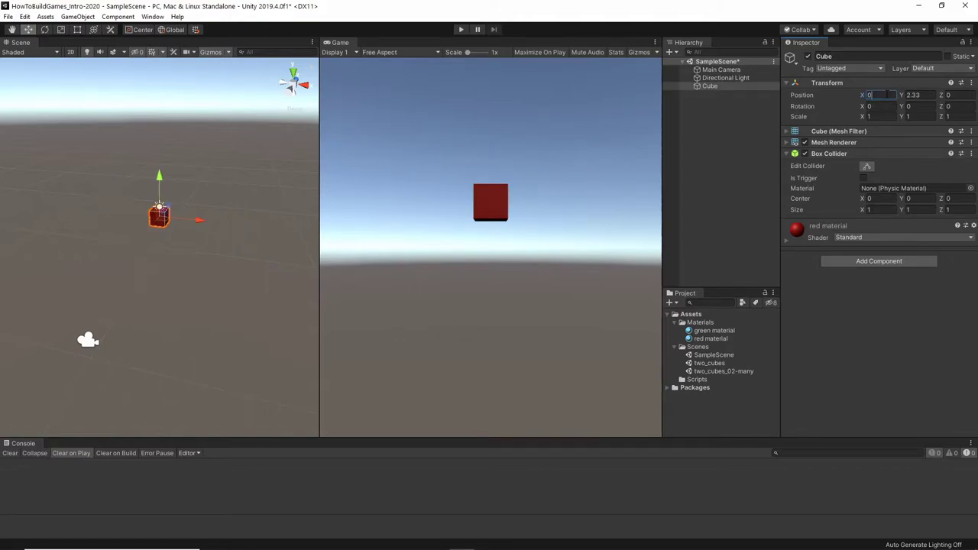
double_click(912, 95)
type("0")
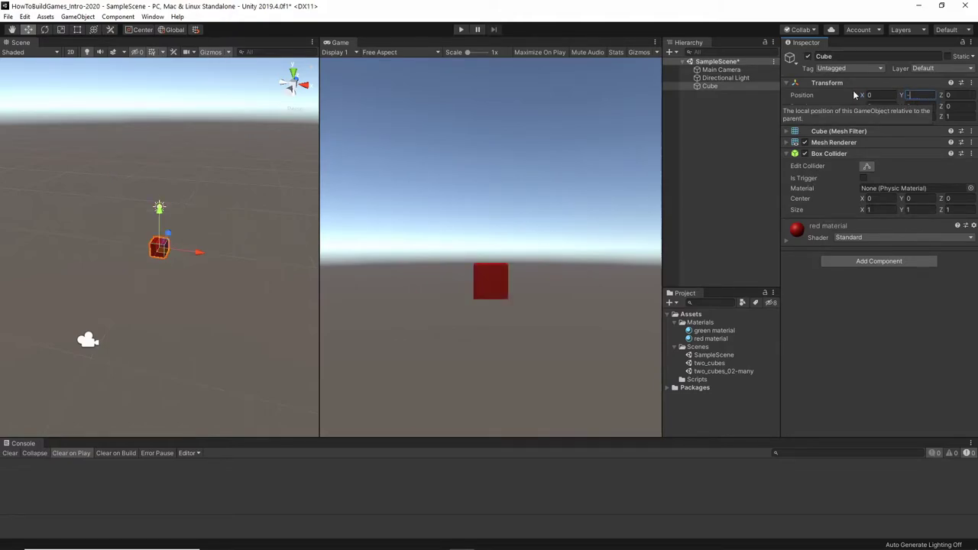
type("2")
double_click(948, 95)
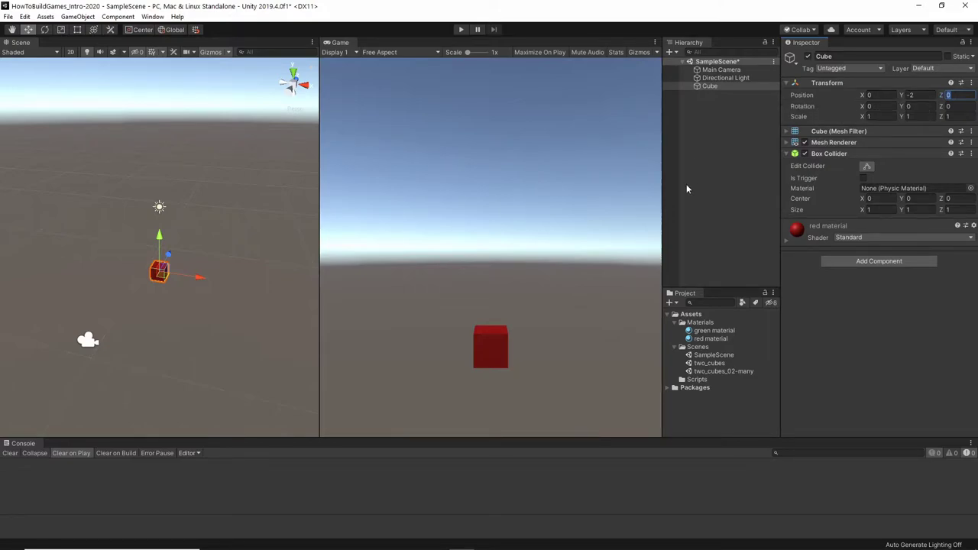
Shift and tilt the Cube by scrubbing Transform labels and rotating it with the Rotate Tool.
left_click_drag(862, 95, 955, 106)
left_click_drag(863, 109, 246, 162)
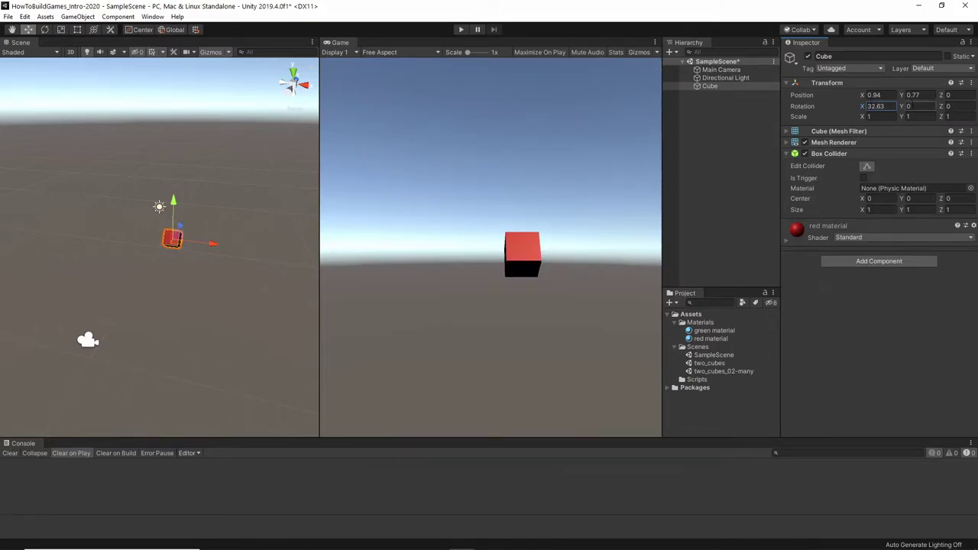
left_click_drag(903, 111, 330, 143)
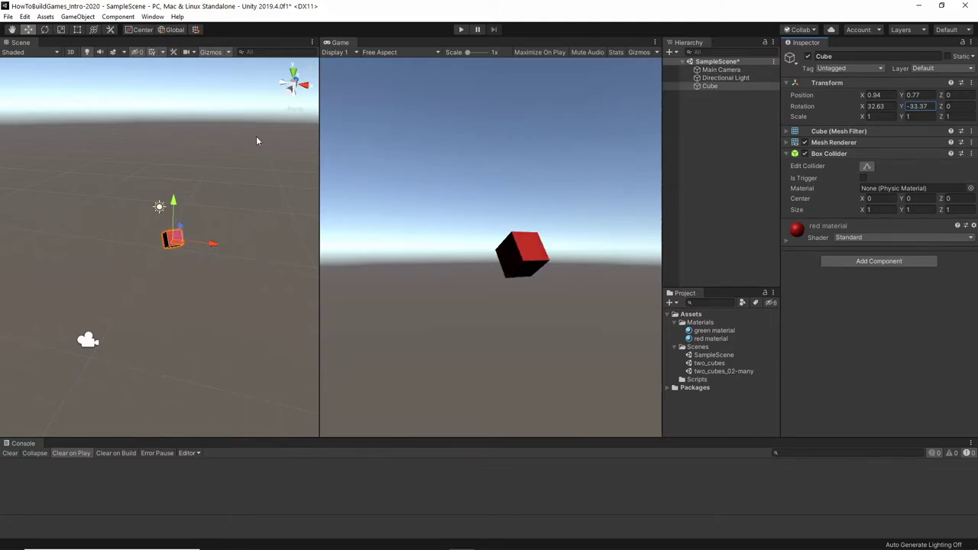
left_click(45, 29)
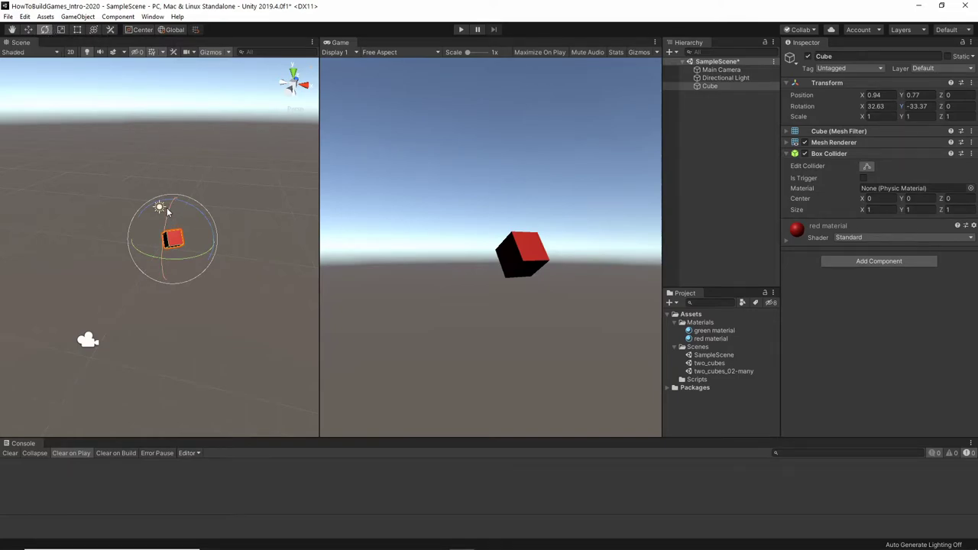
left_click_drag(173, 217, 152, 321)
left_click_drag(212, 229, 92, 153)
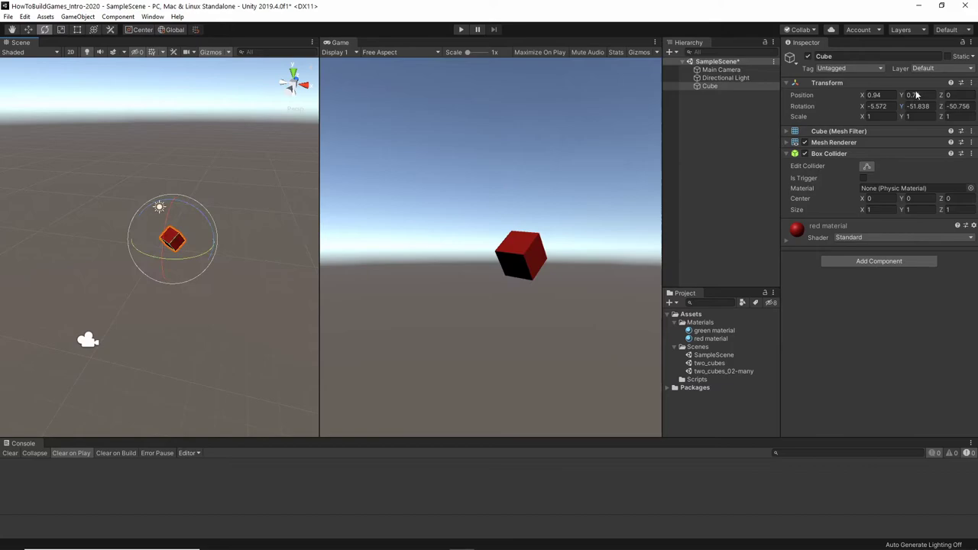
Reset the Cube's Rotation values to 0.
left_click(891, 107)
type("0")
key("Tab")
type("0")
key("Tab")
Reset the Cube's Position to X 0, Y 0, Z 0.
type("0")
left_click(886, 94)
type("0")
key("Tab")
type("0")
key("Tab")
type("0")
key("Return")
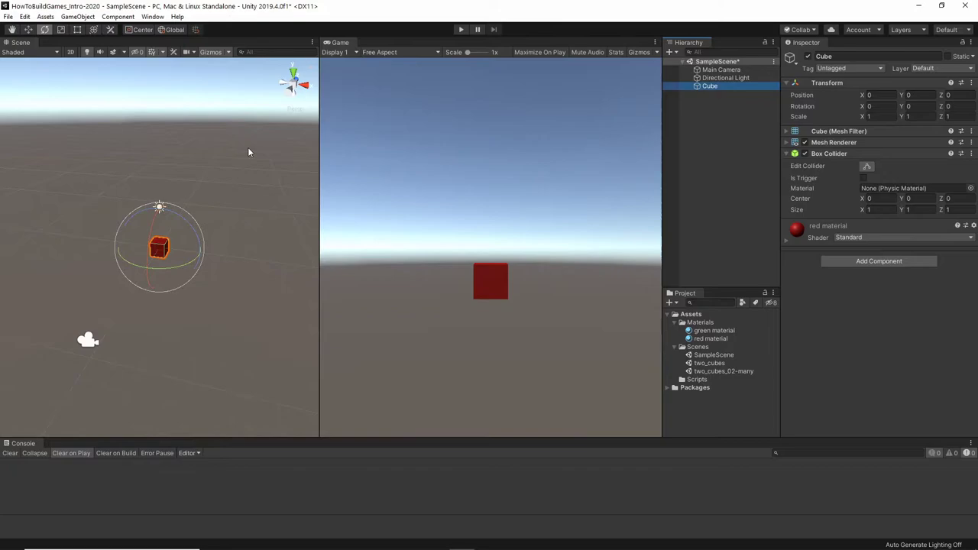
left_click(720, 70)
left_click(722, 78)
left_click(710, 86)
left_click(714, 69)
left_click(718, 77)
left_click(711, 86)
left_click(709, 69)
left_click(710, 78)
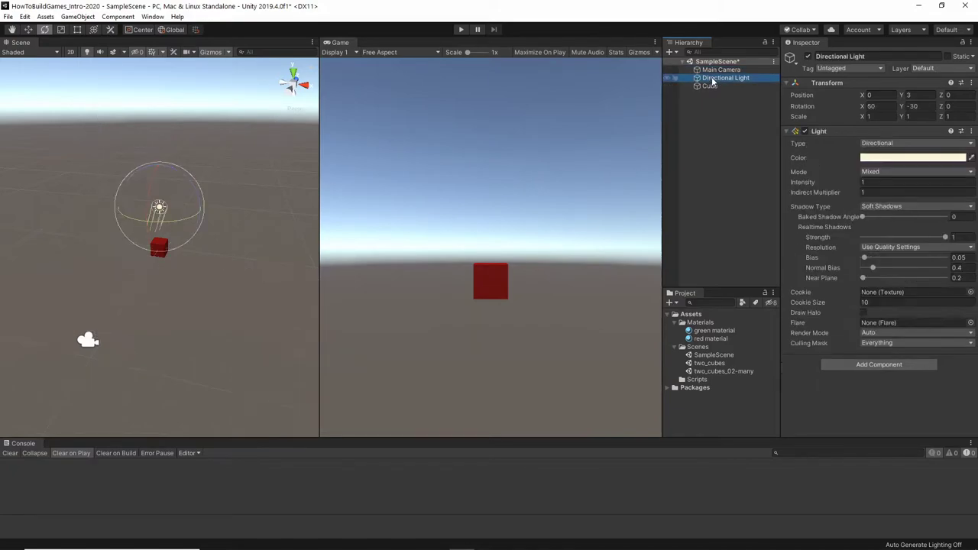
left_click(710, 86)
left_click(716, 64)
left_click(720, 69)
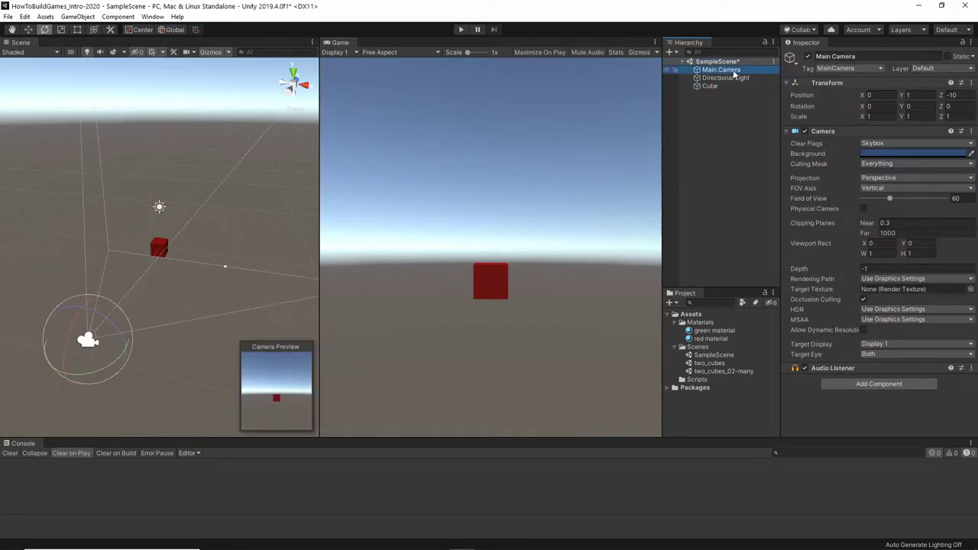
left_click(720, 78)
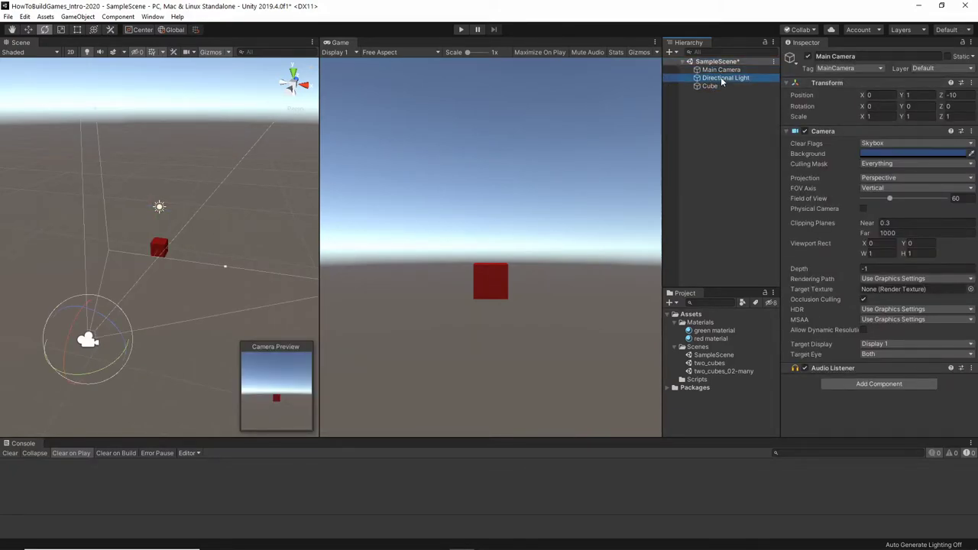
left_click(710, 86)
left_click(717, 79)
left_click(718, 69)
left_click(717, 78)
left_click(709, 85)
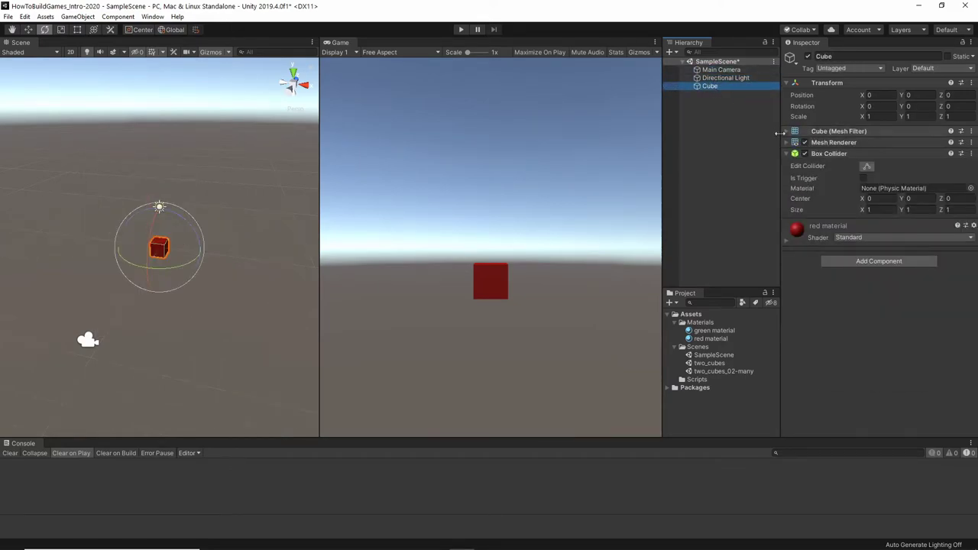
left_click(716, 78)
left_click(718, 70)
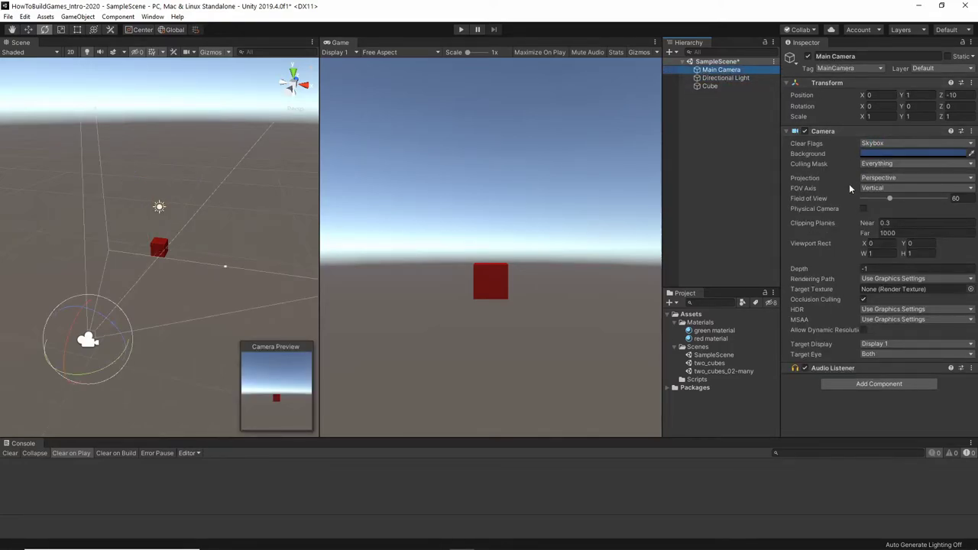
left_click(722, 78)
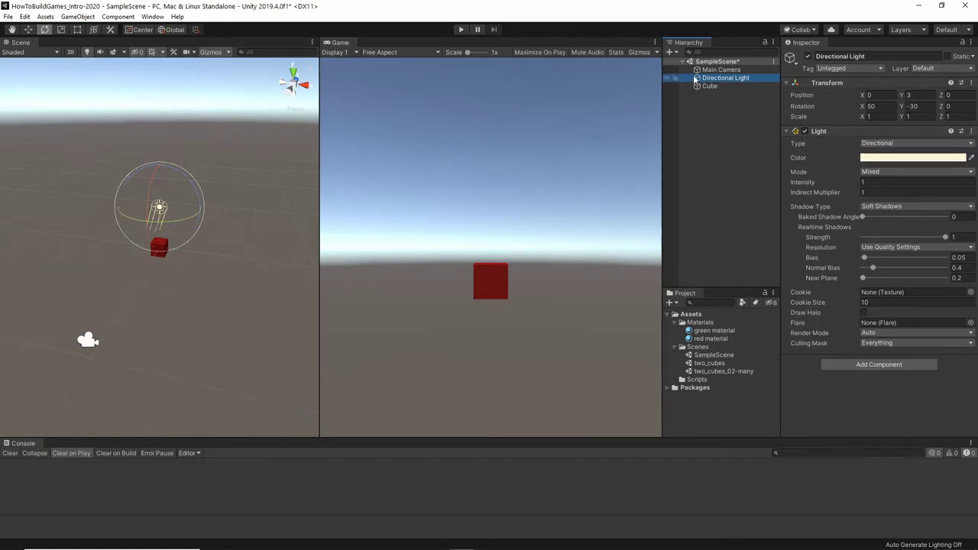
left_click(710, 86)
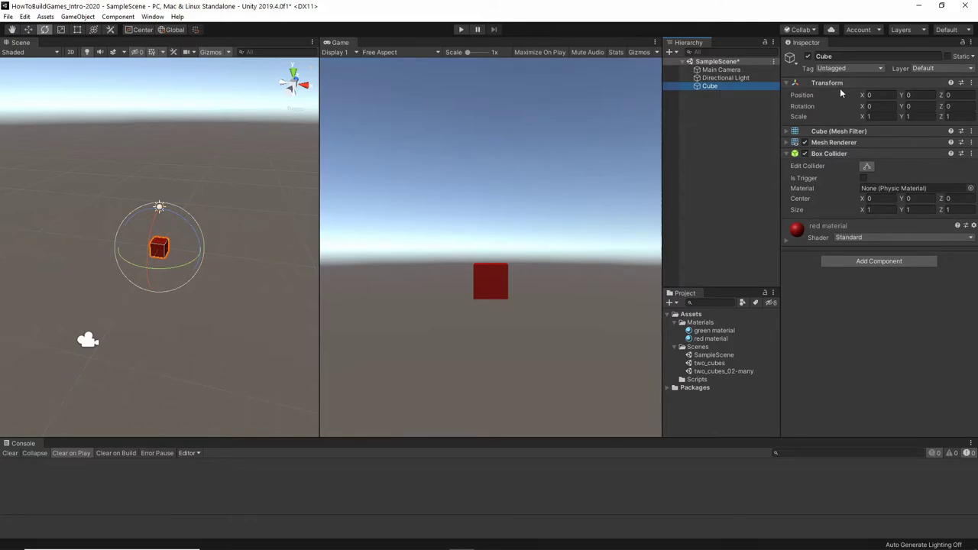
left_click(732, 79)
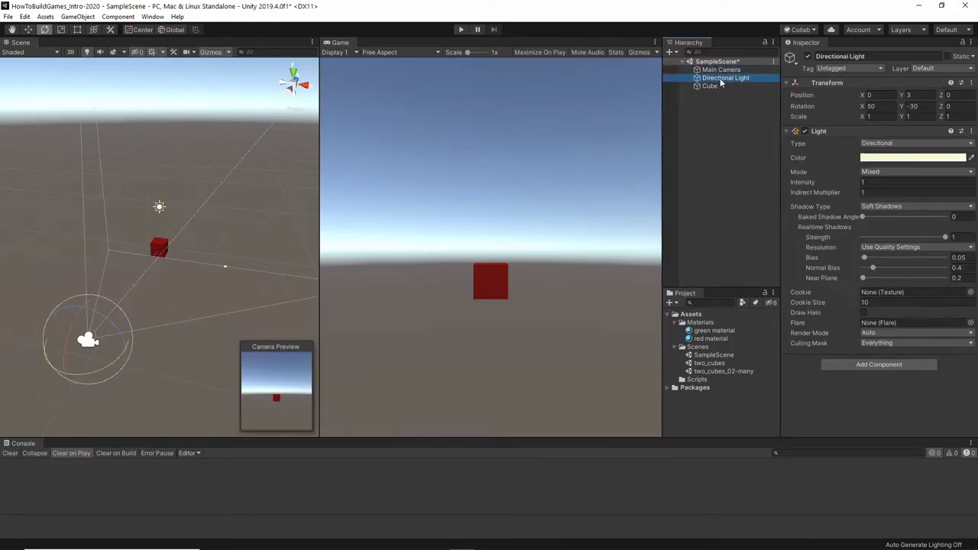
left_click(722, 85)
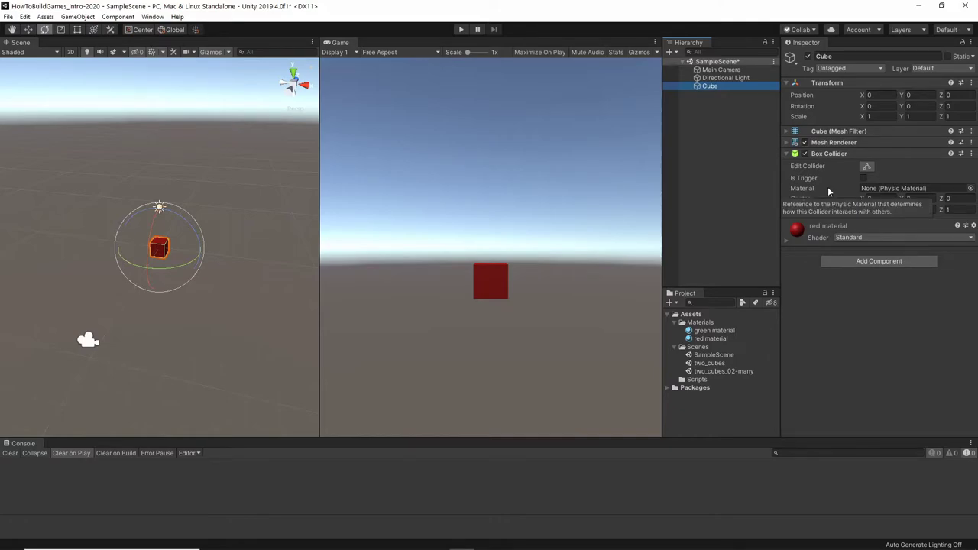
Reorder the Box Collider among the Cube's components, ending below Mesh Renderer.
left_click(971, 154)
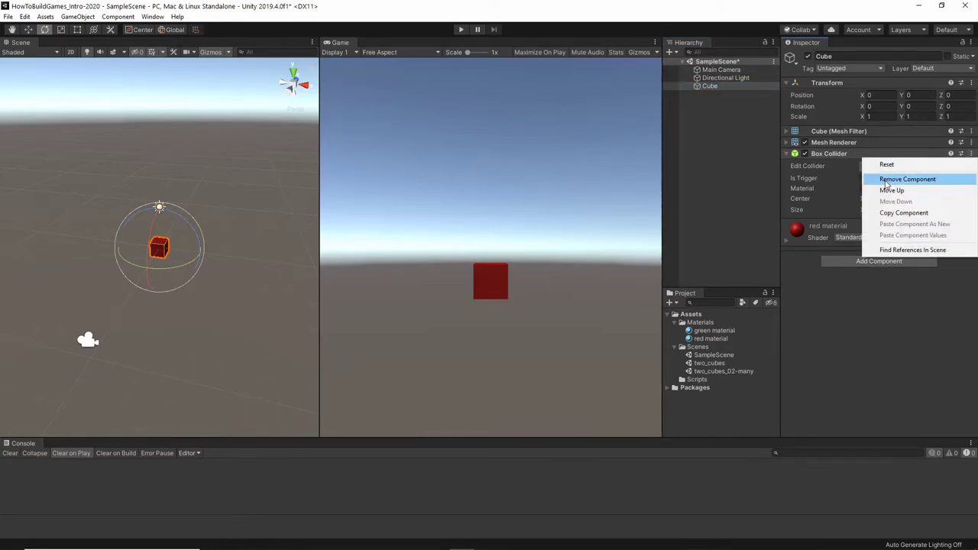
left_click(892, 191)
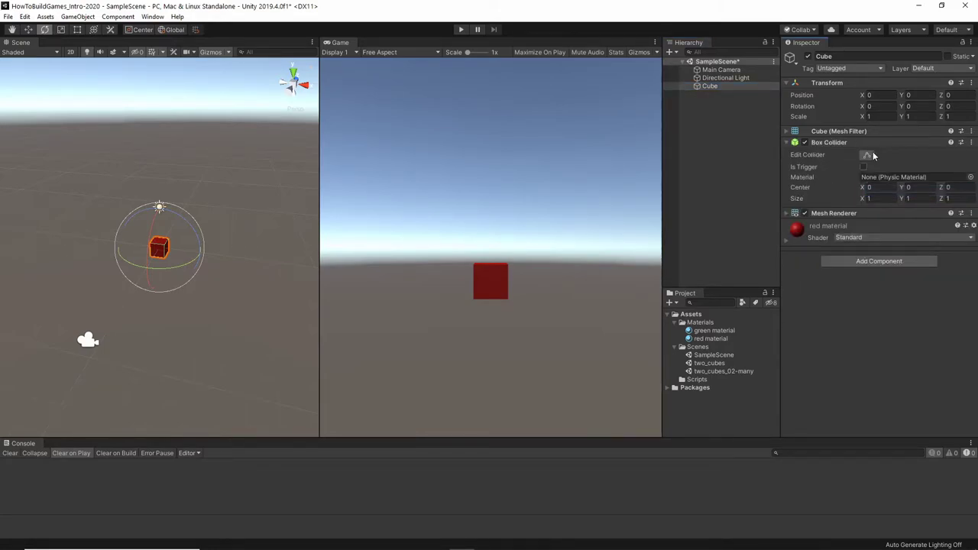
left_click(971, 142)
left_click(921, 178)
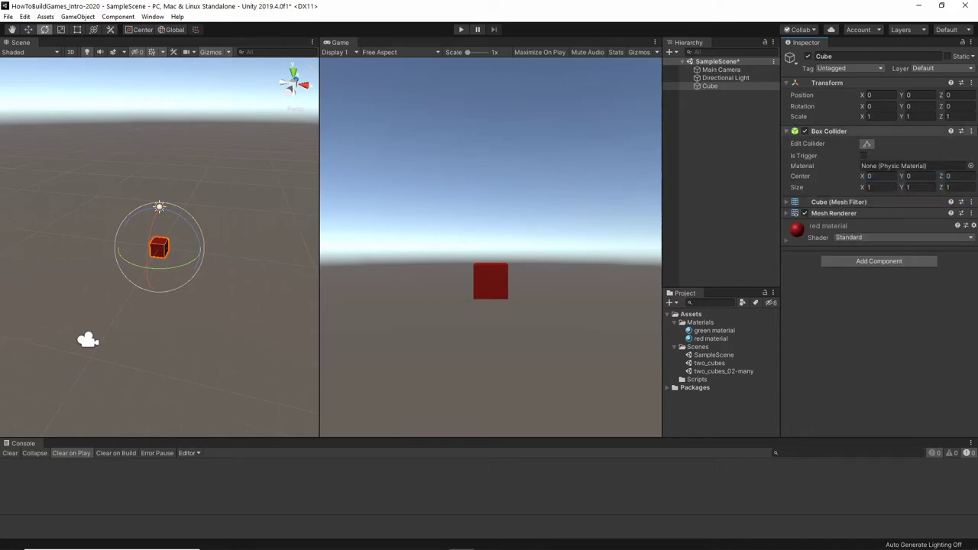
left_click(971, 131)
left_click(898, 179)
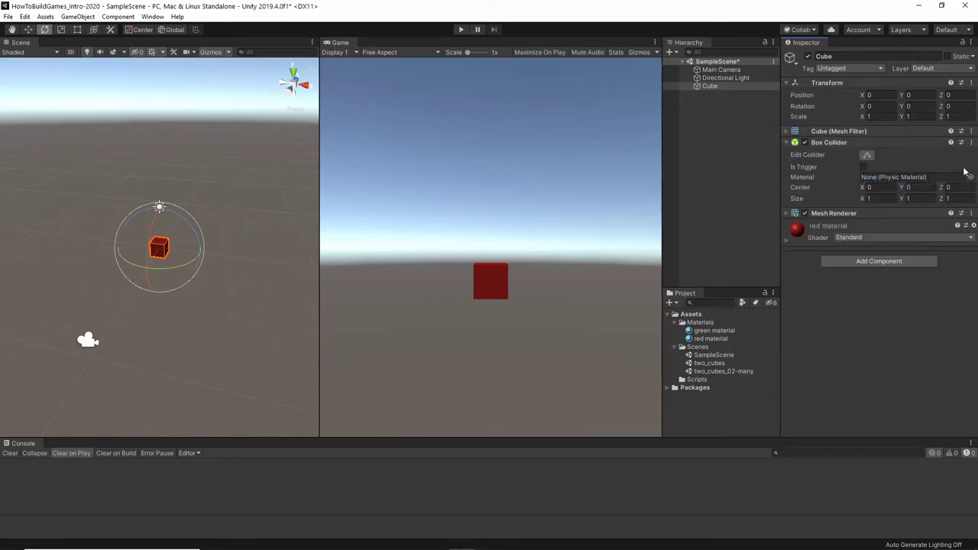
left_click(966, 142)
left_click(970, 143)
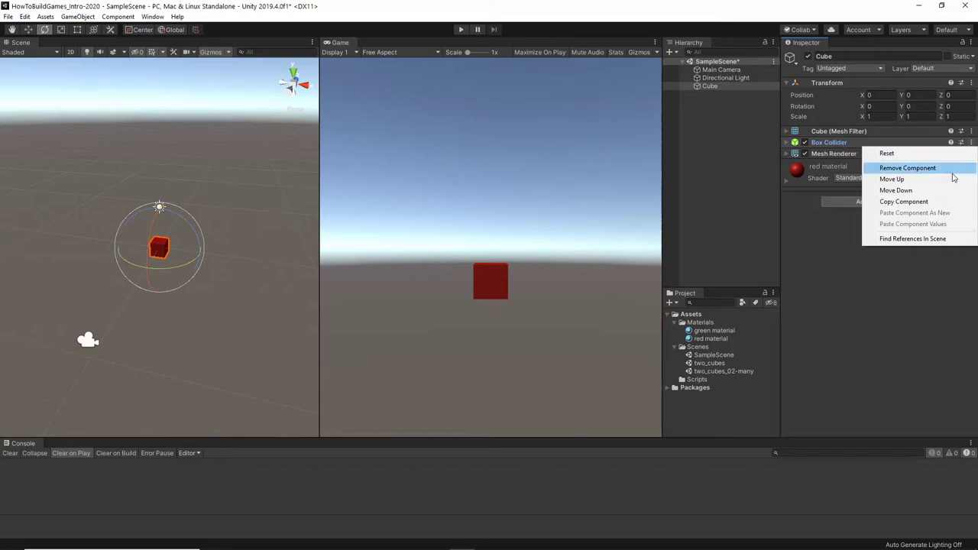
left_click(901, 190)
left_click(787, 154)
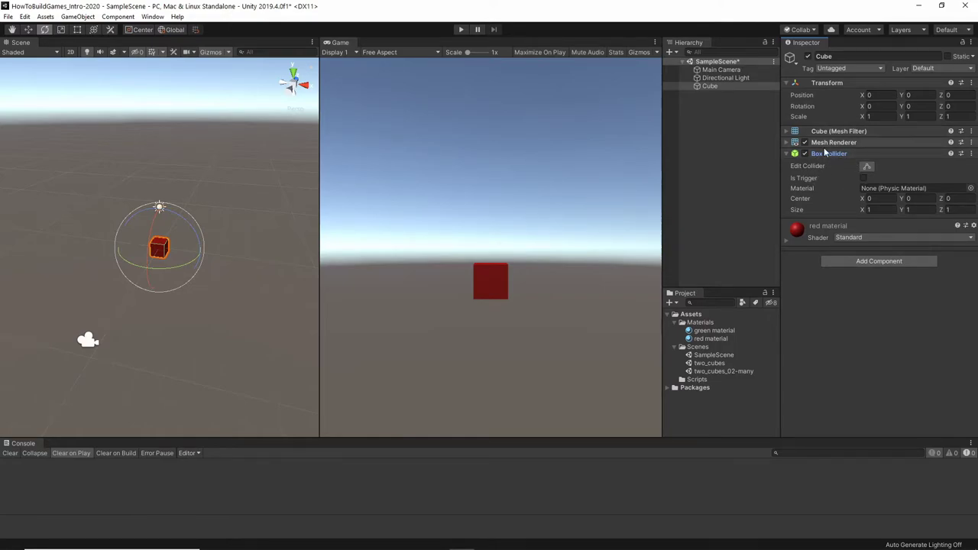
Expand the Cube's component details and remove its Box Collider.
left_click(787, 134)
left_click(786, 157)
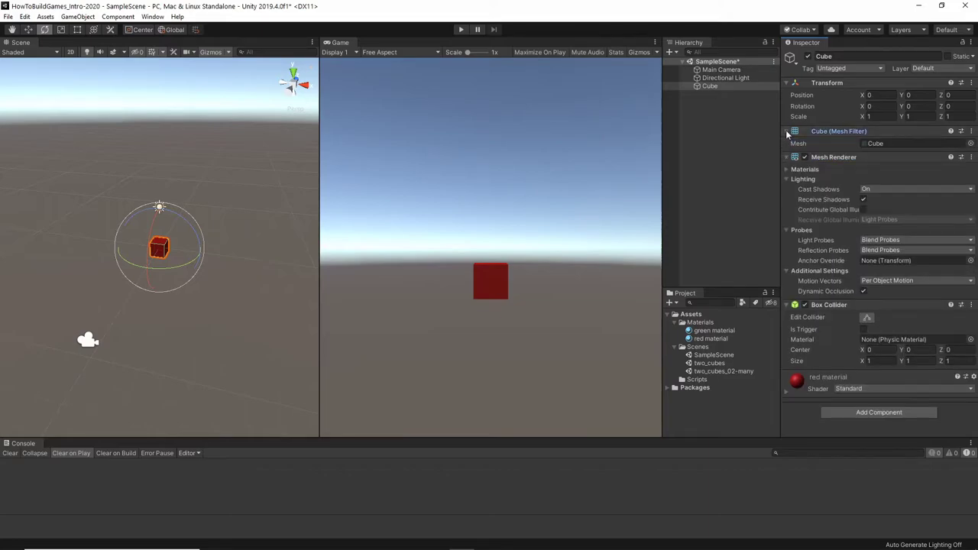
left_click(786, 169)
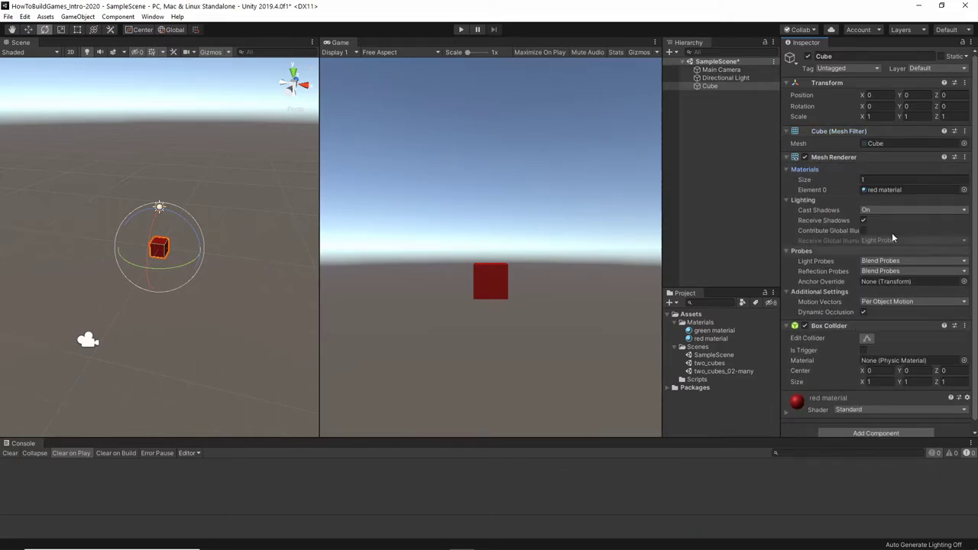
left_click(964, 325)
left_click(891, 362)
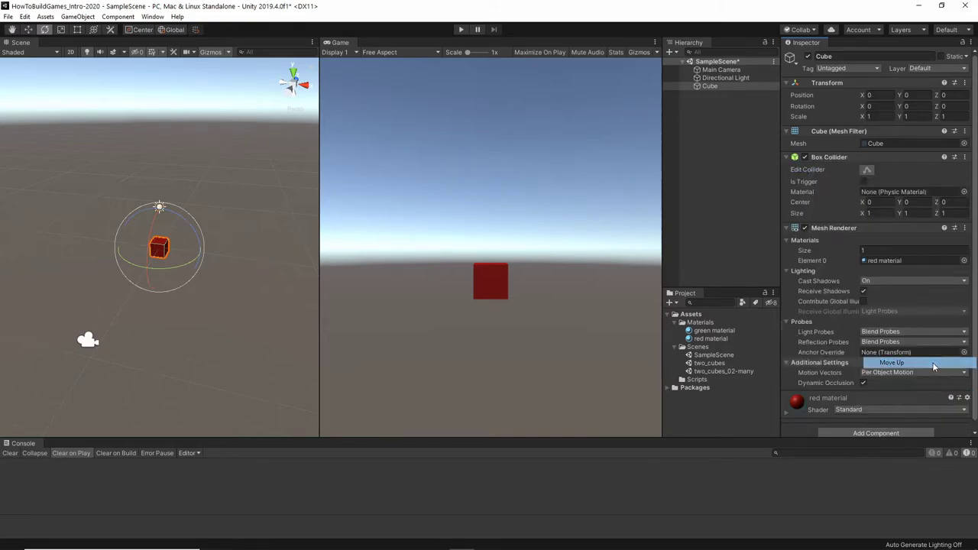
left_click(964, 156)
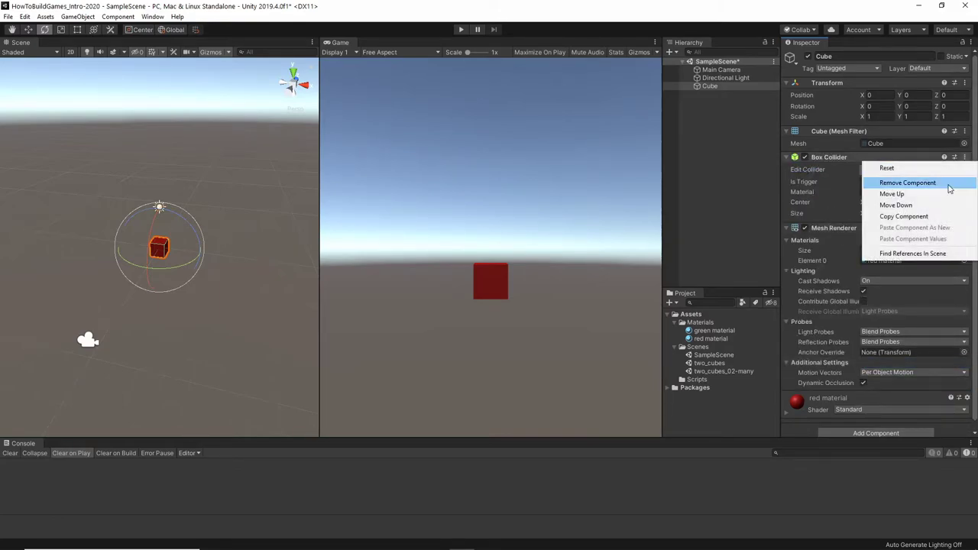
left_click(946, 184)
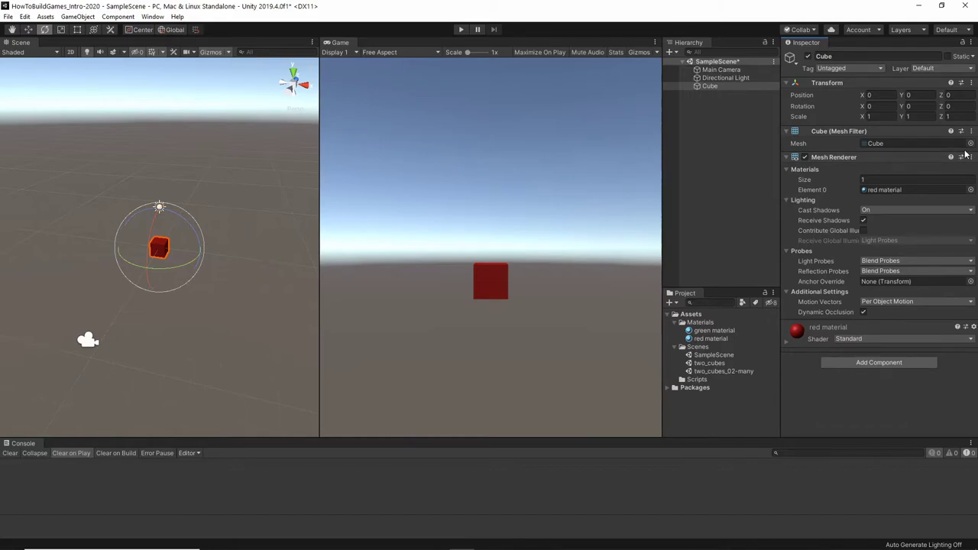
left_click(968, 156)
Remove the Mesh Renderer, then undo twice to restore it and the Box Collider.
left_click(926, 184)
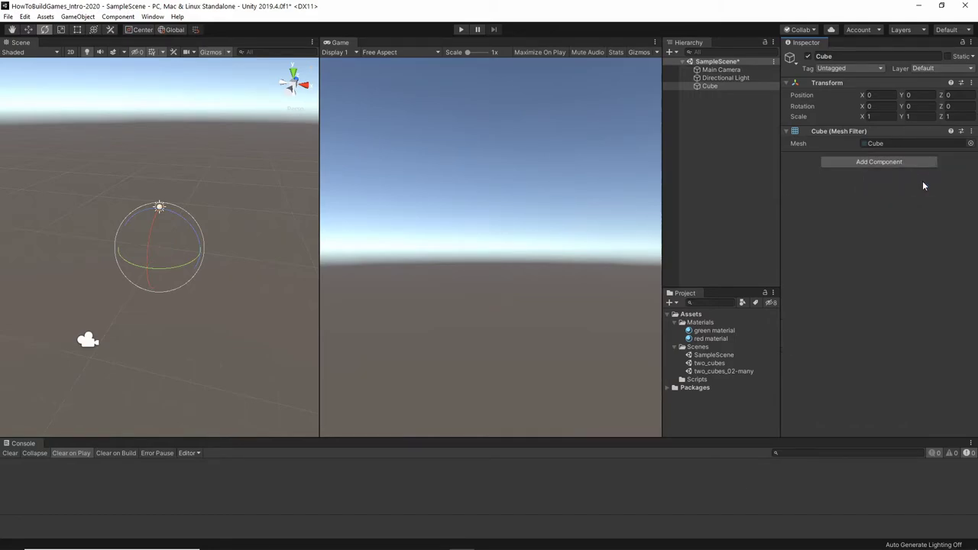
left_click(26, 16)
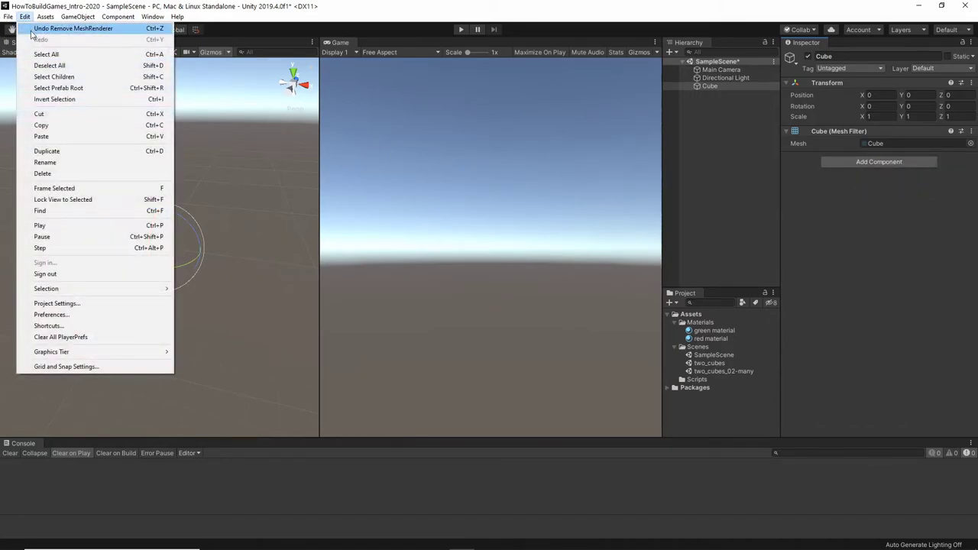
left_click(31, 29)
left_click(25, 16)
left_click(46, 28)
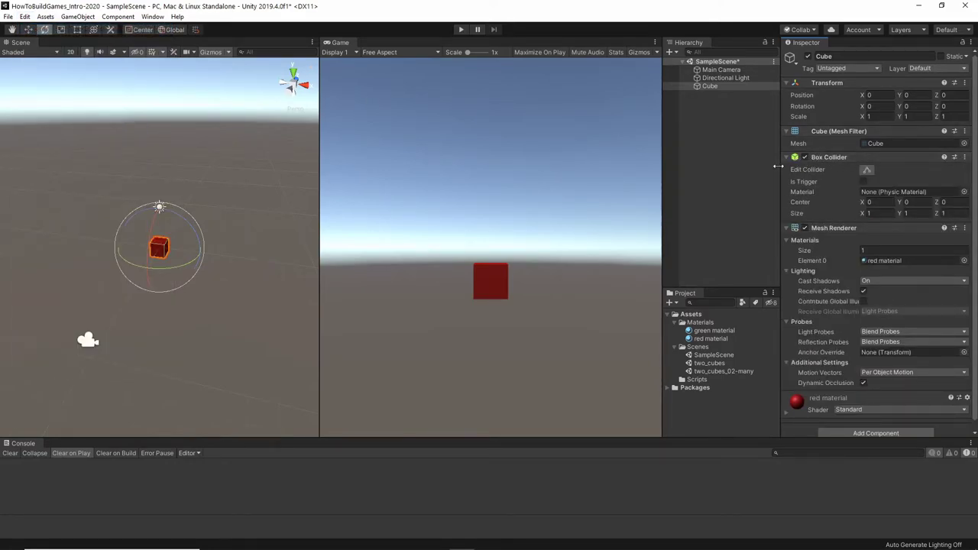
Inspect Main Camera and Directional Light in the Hierarchy, then reselect the Cube.
left_click(719, 70)
left_click(720, 78)
left_click(709, 85)
left_click(722, 70)
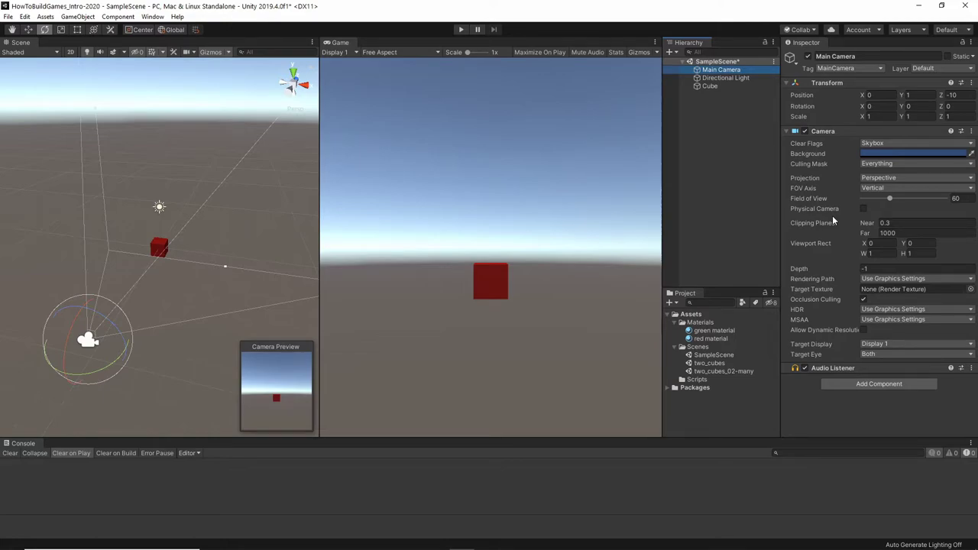
key("Down")
key("Down")
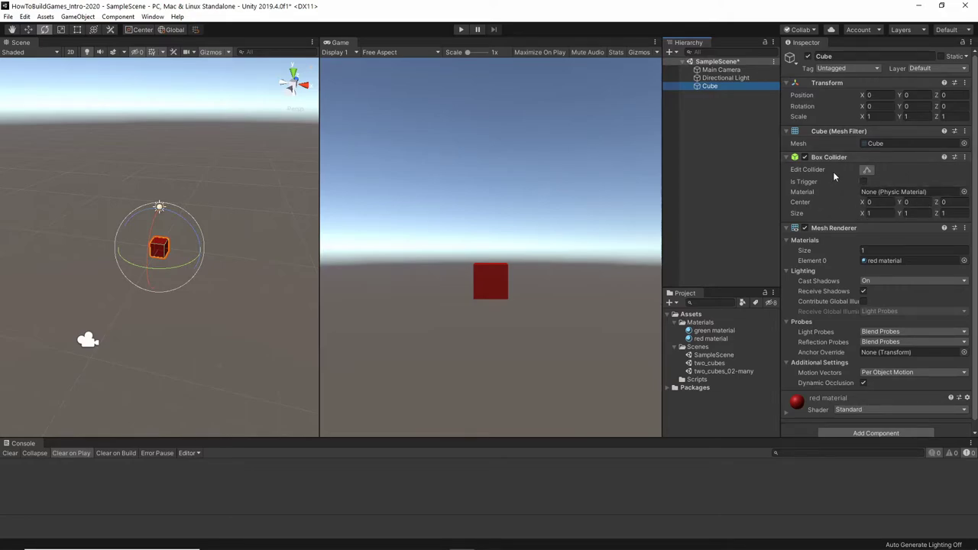
Collapse the Cube's Mesh Renderer foldout and read the Is Trigger tooltip.
left_click(787, 229)
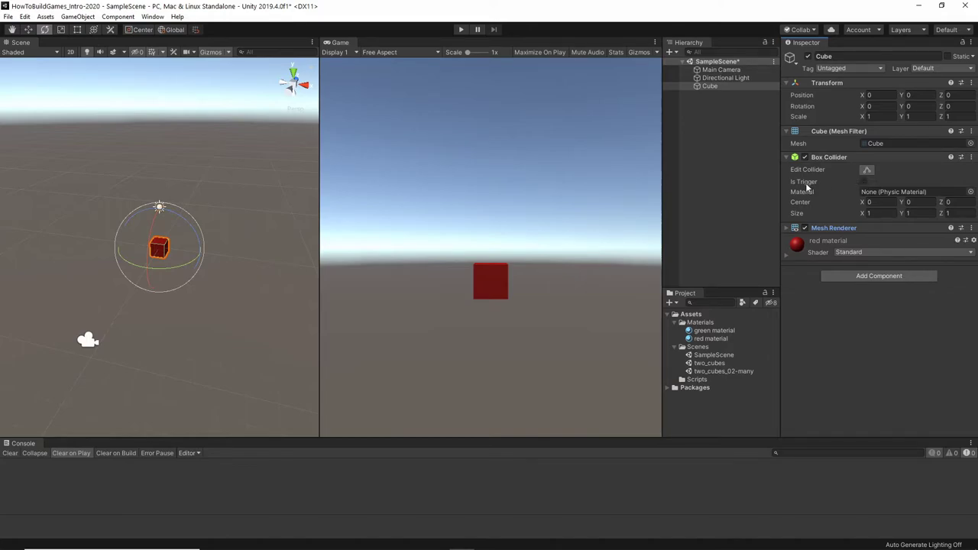
mouse_move(796, 184)
Frame the Cube with F and orbit to see it closer from a corner.
left_click(707, 86)
key("f")
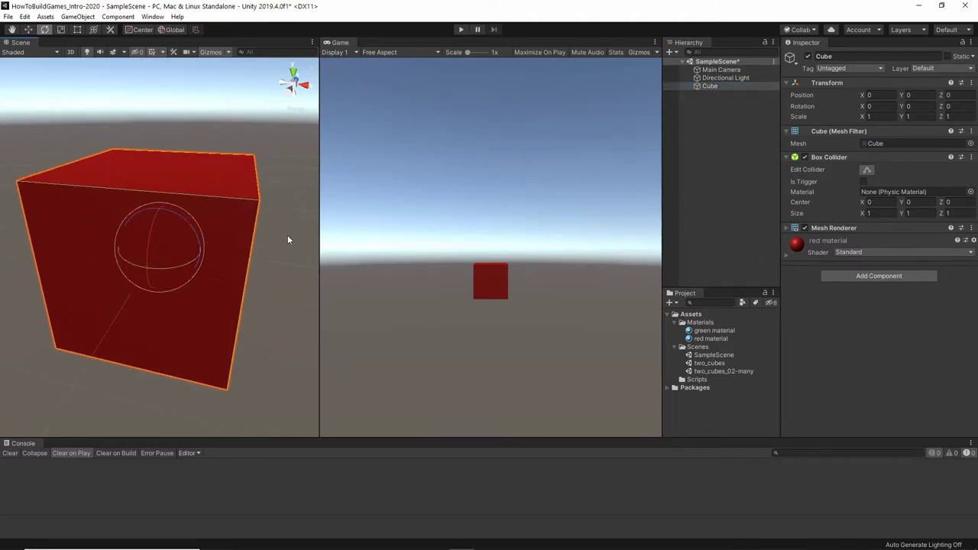
left_click_drag(303, 246, 219, 221, "alt")
scroll(185, 231, "down", 5)
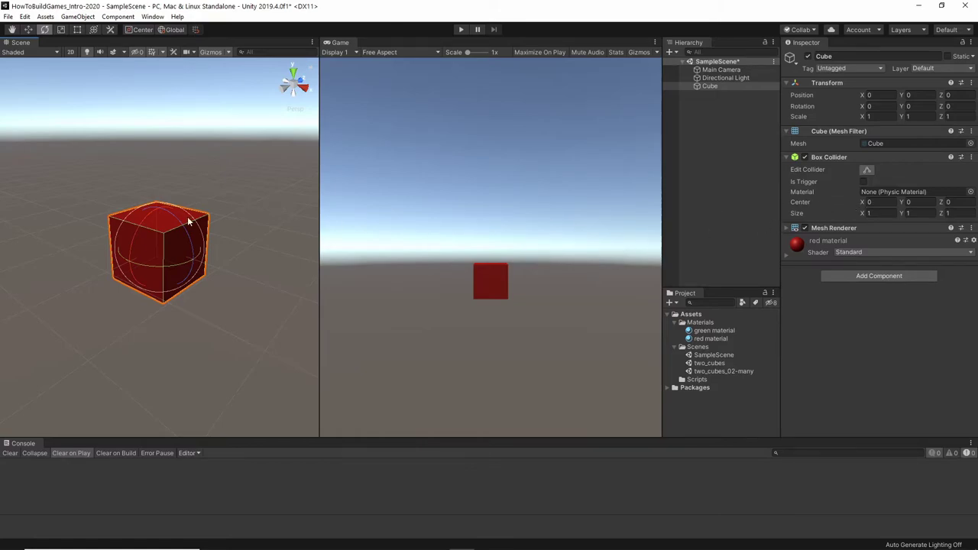
Reselect the Cube, switch from the Move to the Hand tool, and adjust the zoom.
left_click(221, 176)
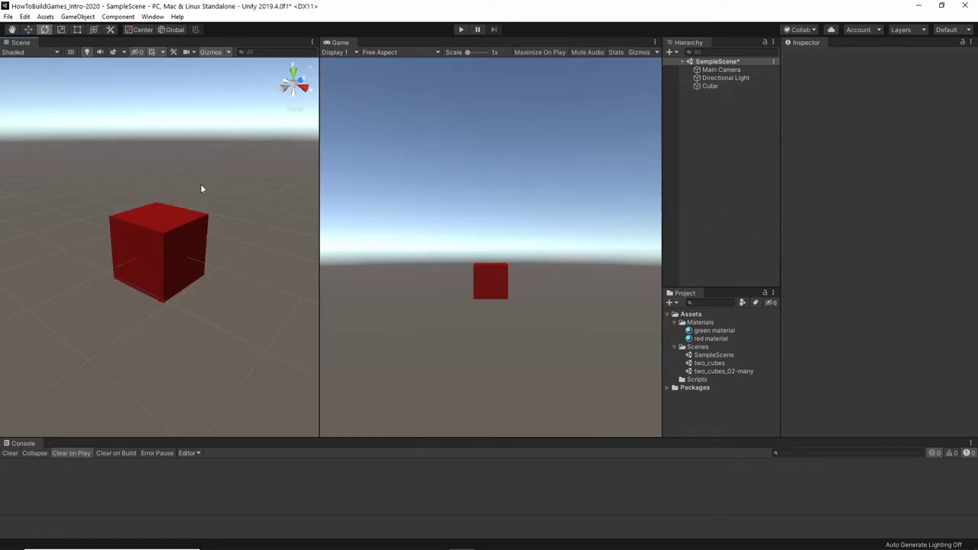
left_click(171, 223)
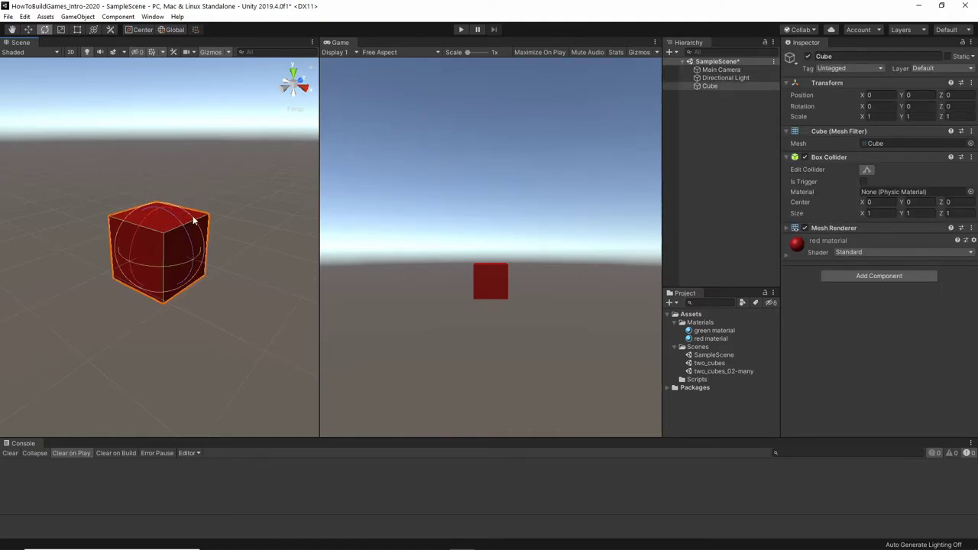
left_click(28, 29)
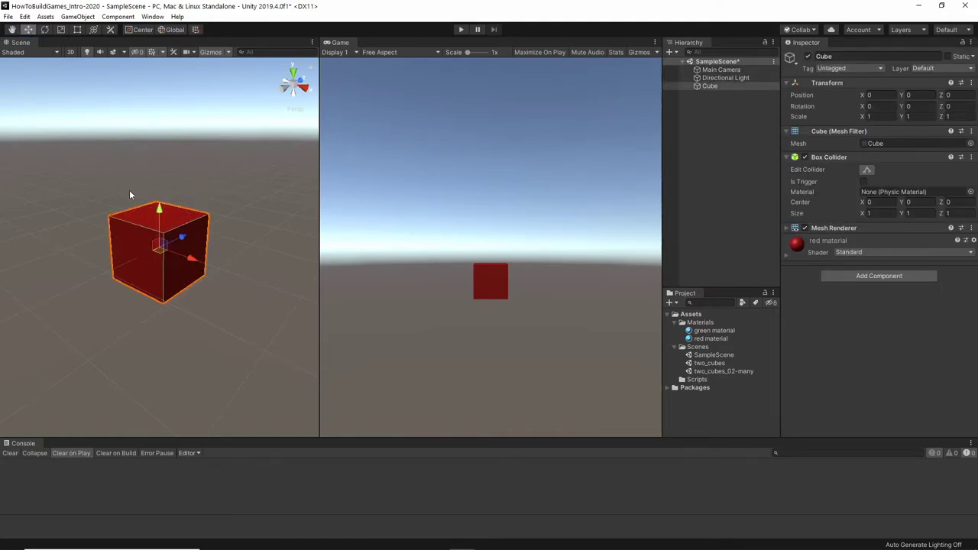
left_click(11, 30)
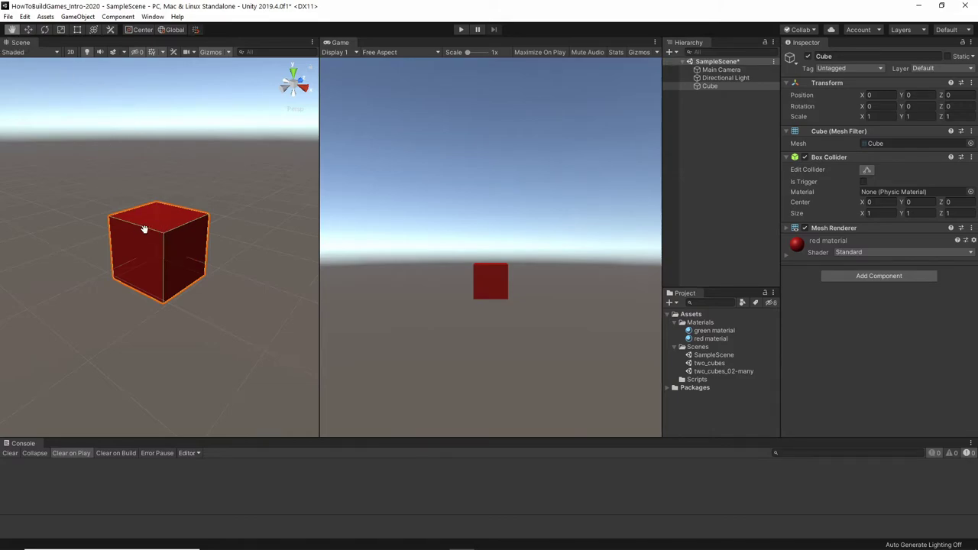
scroll(156, 229, "up", 5)
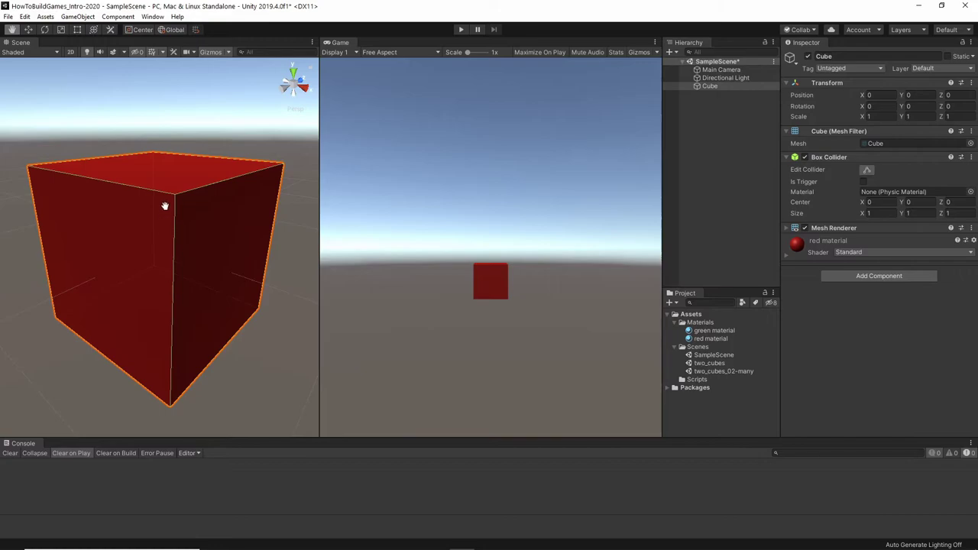
scroll(183, 190, "down", 5)
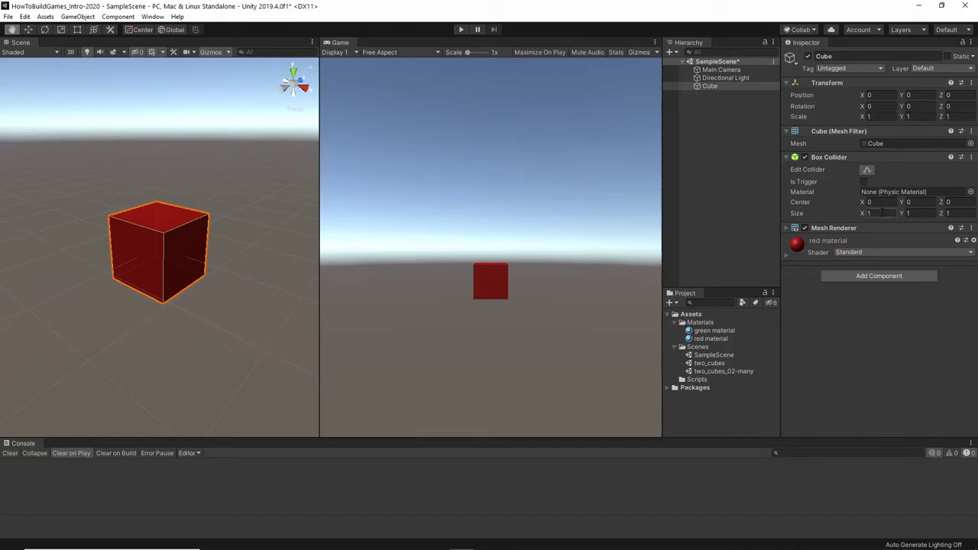
Scrub the Box Collider's Size X to about 2.34 and Size Y to 1.84.
left_click(864, 215)
left_click_drag(864, 215, 892, 217)
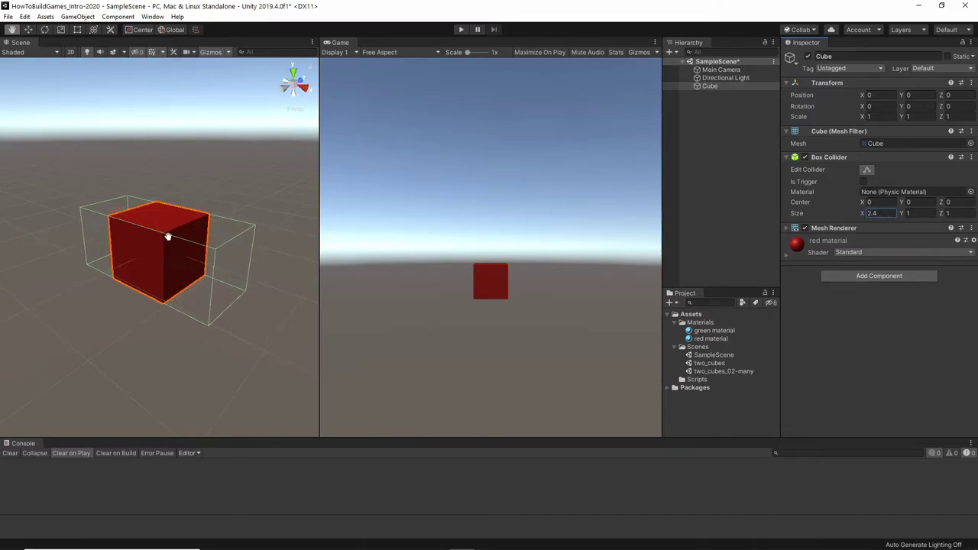
scroll(133, 228, "up", 2)
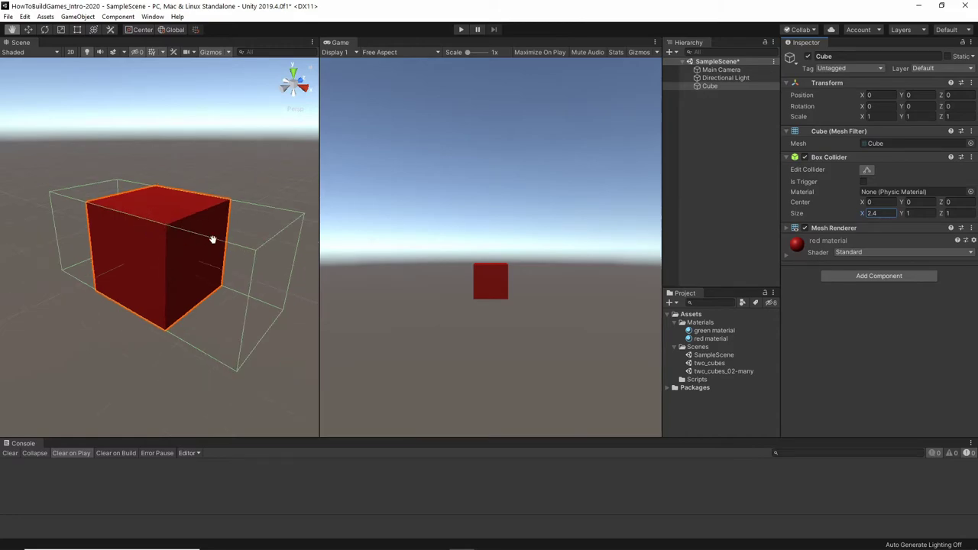
left_click_drag(904, 214, 963, 218)
scroll(309, 220, "down", 5)
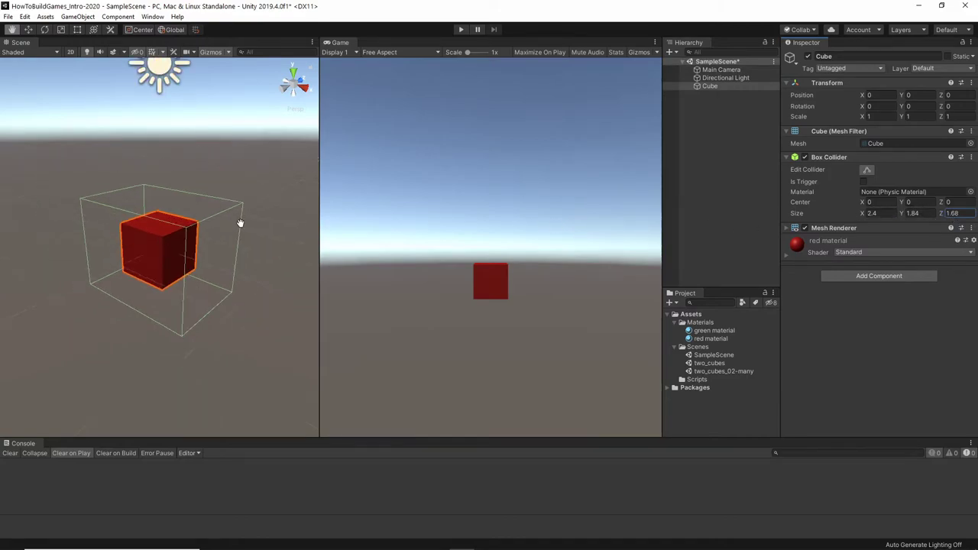
scroll(237, 222, "up", 2)
scroll(227, 227, "down", 3)
mouse_move(155, 330)
left_mouse_down()
mouse_move(179, 325)
mouse_move(158, 311)
left_mouse_up()
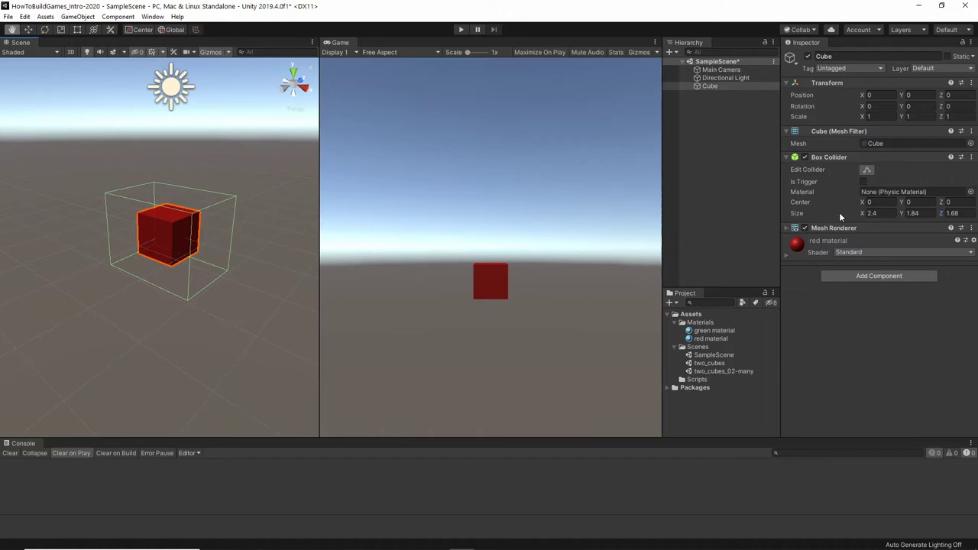
Set the Box Collider Size X, Y and Z to 2 each.
left_click(882, 212)
type("2")
key("Tab")
type("2")
key("Tab")
type("2")
key("Tab")
mouse_move(236, 299)
left_mouse_down("alt")
mouse_move(367, 201)
mouse_move(252, 299)
left_mouse_up("alt")
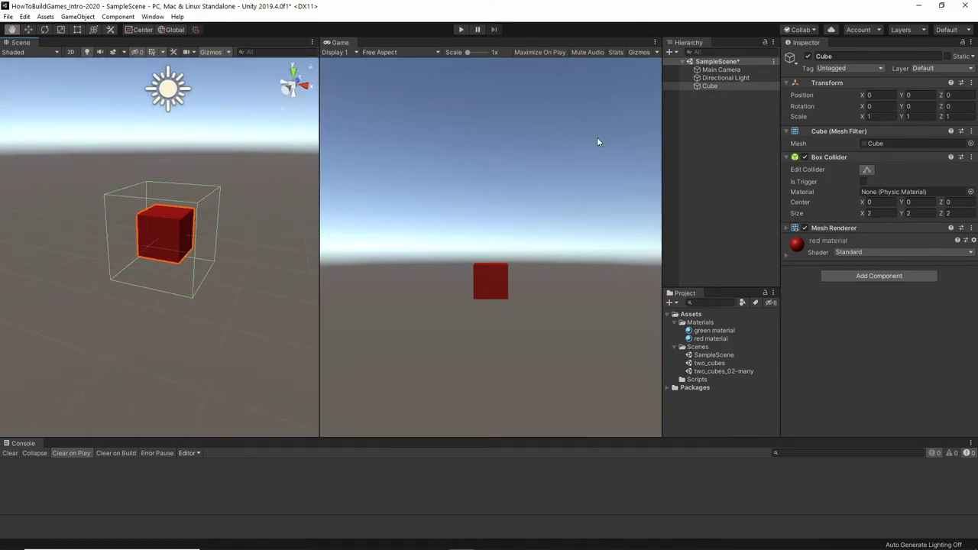
Drag the Cube up its Y arrow to Y 3.525 and recentre the Scene view.
left_click(28, 30)
left_click_drag(172, 195, 188, 73)
middle_click_drag(210, 132, 191, 256)
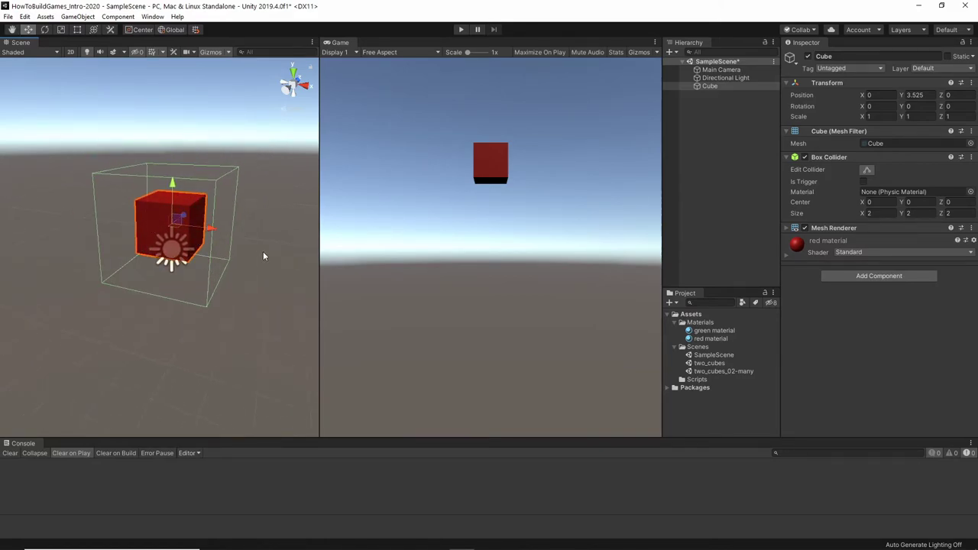
left_click(263, 255)
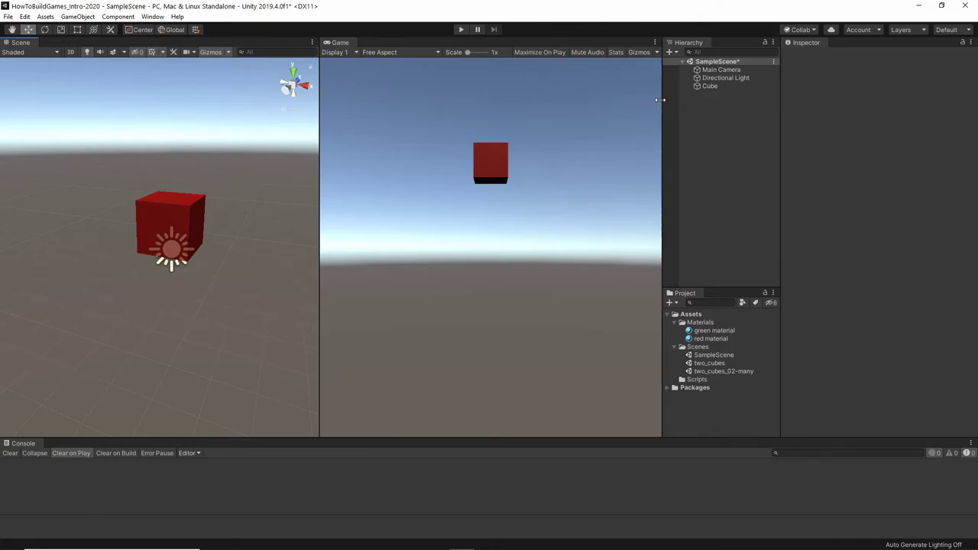
Add a Rigidbody to the Cube, keeping Mass 1 with Use Gravity enabled.
left_click(709, 86)
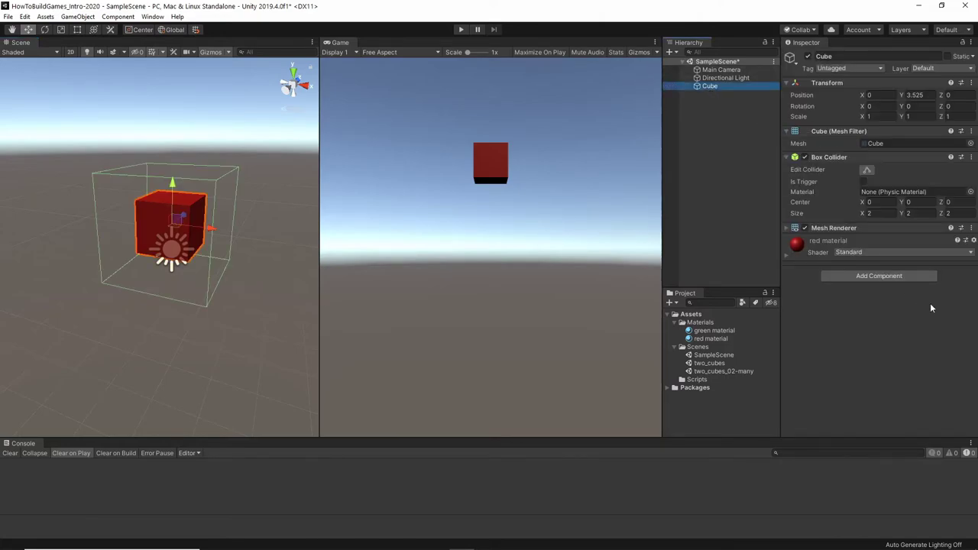
left_click(871, 279)
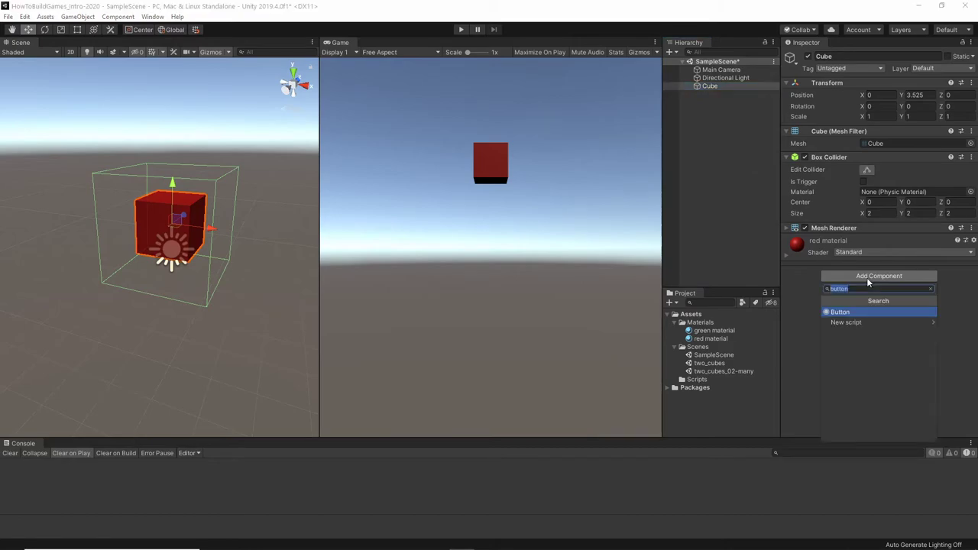
type("rigid")
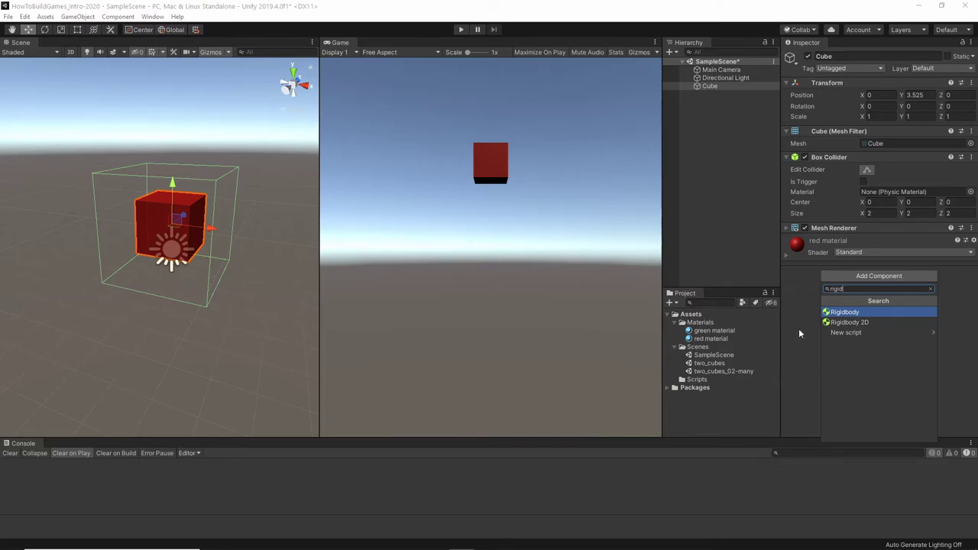
left_click(842, 312)
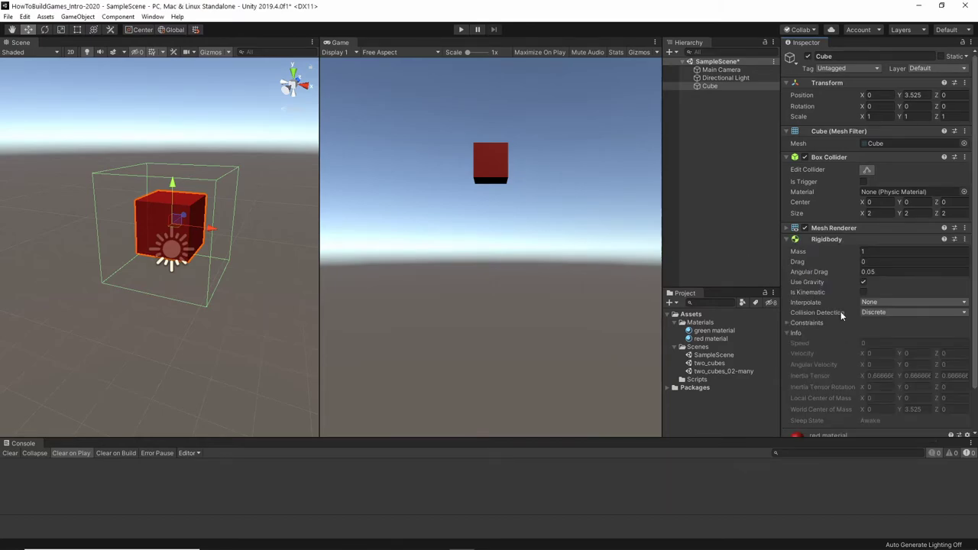
scroll(840, 311, "down", 3)
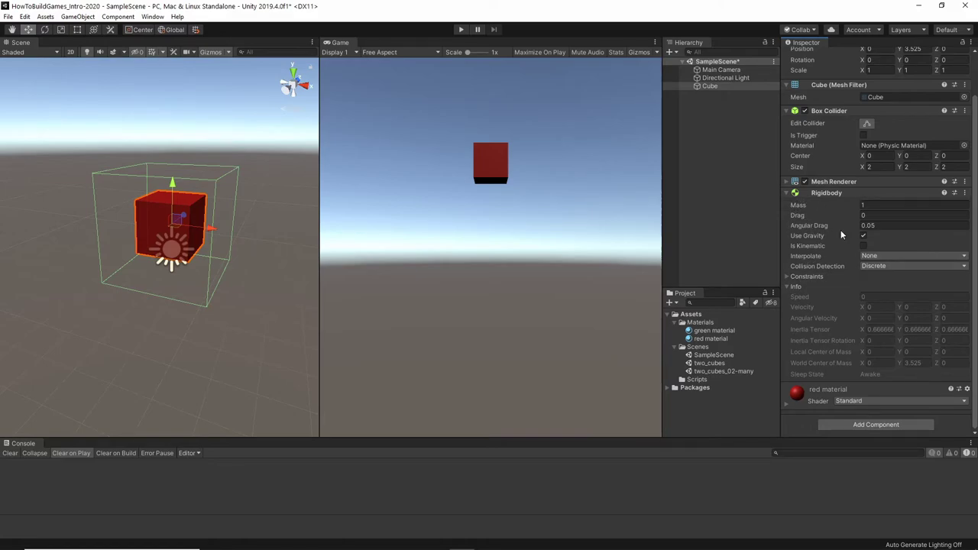
scroll(827, 284, "up", 2)
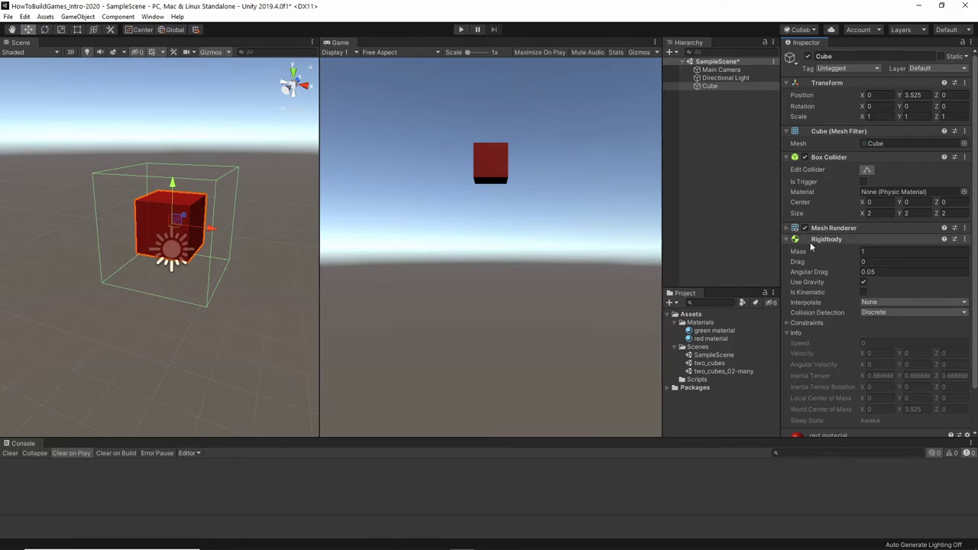
left_click(873, 251)
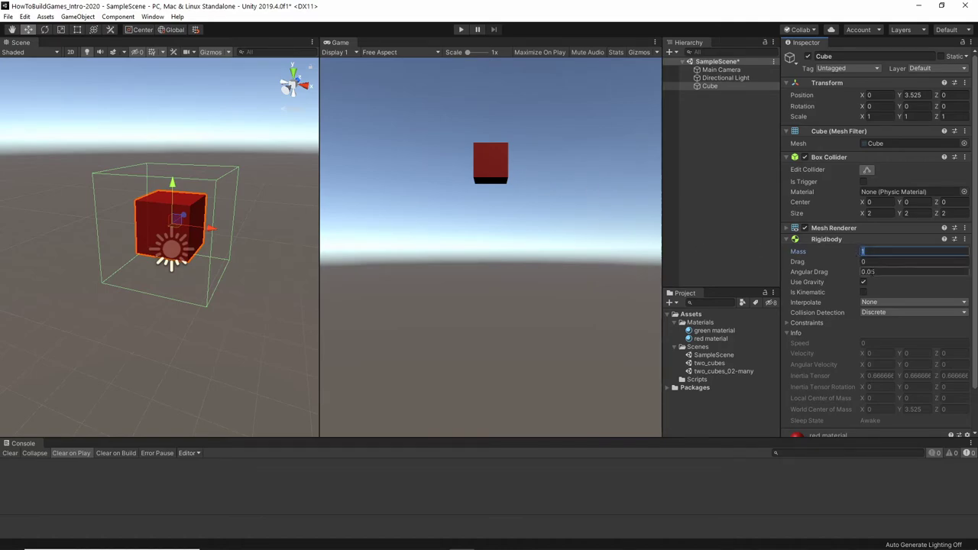
left_click(498, 110)
left_click(463, 29)
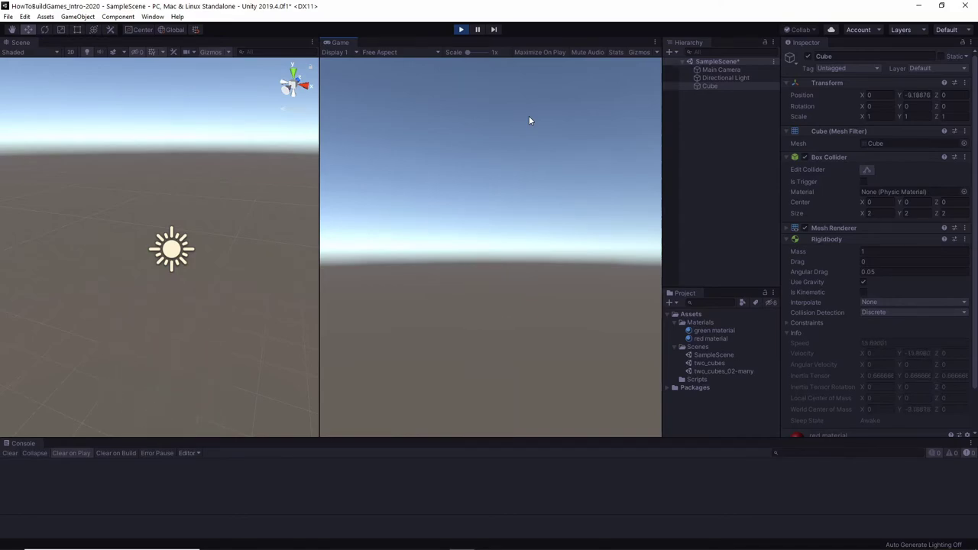
left_click(460, 29)
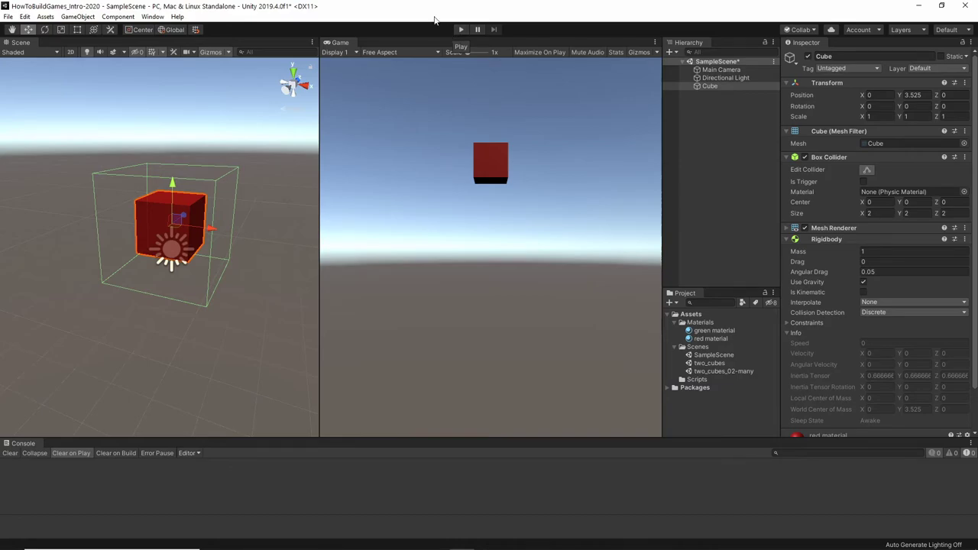
Create a Sphere, move it left of the cube to X -2.51, and apply the green material.
left_click(85, 17)
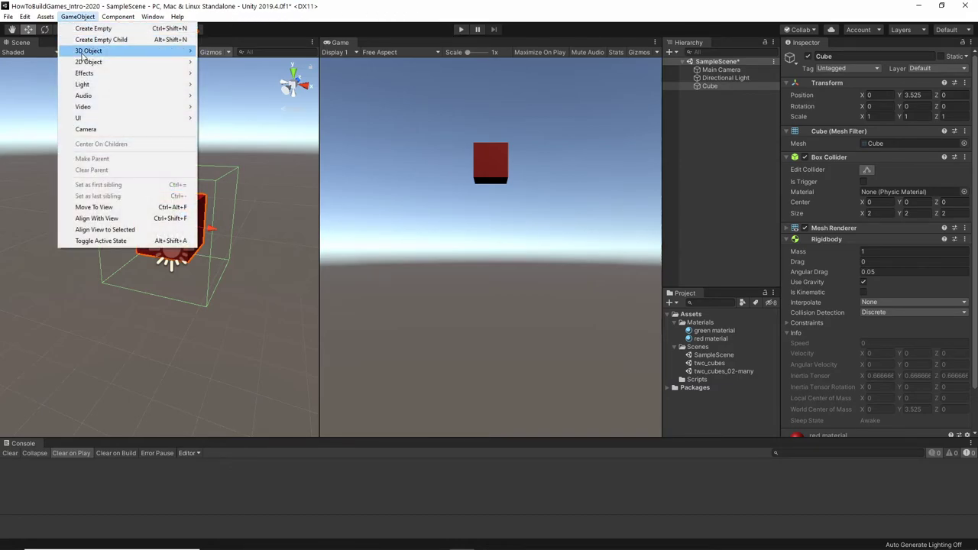
mouse_move(80, 53)
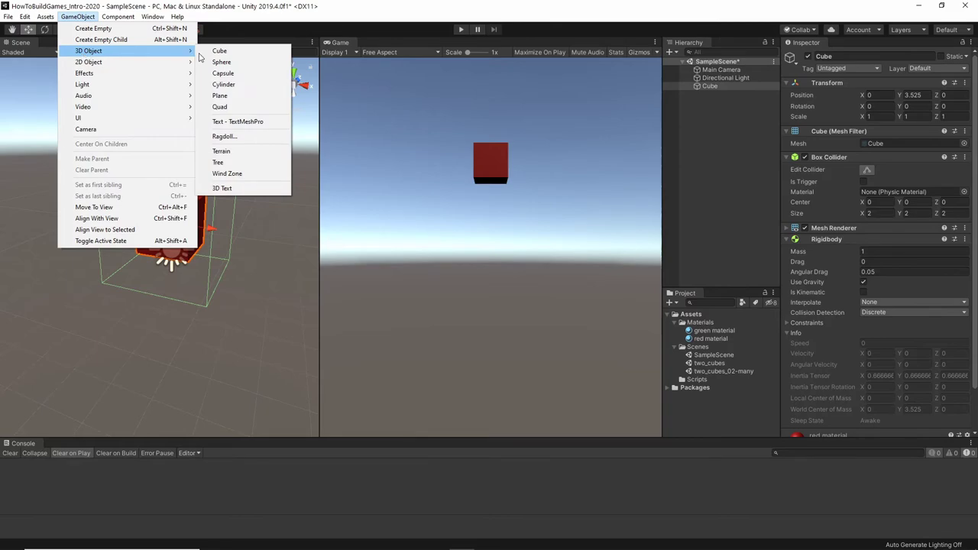
left_click(221, 62)
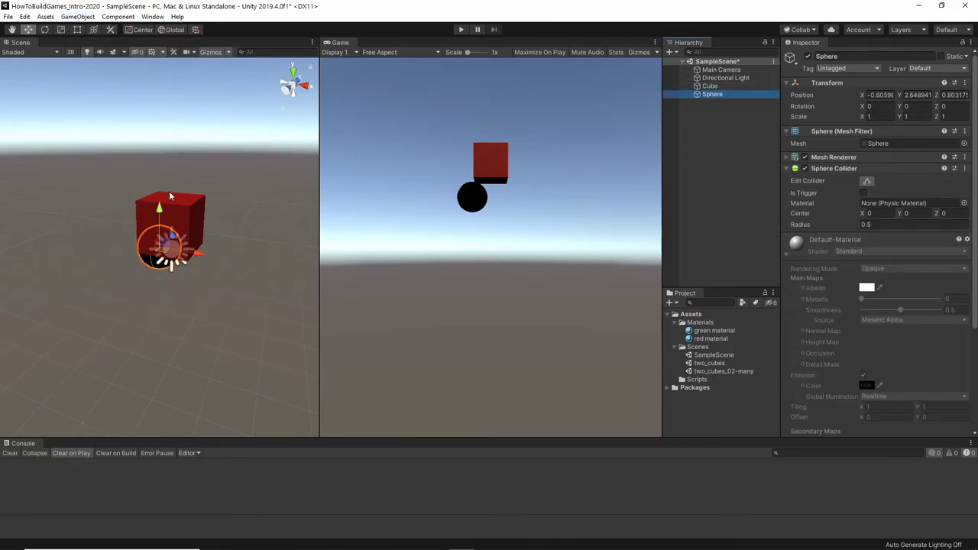
left_click_drag(196, 253, 124, 241)
left_click_drag(714, 330, 90, 233)
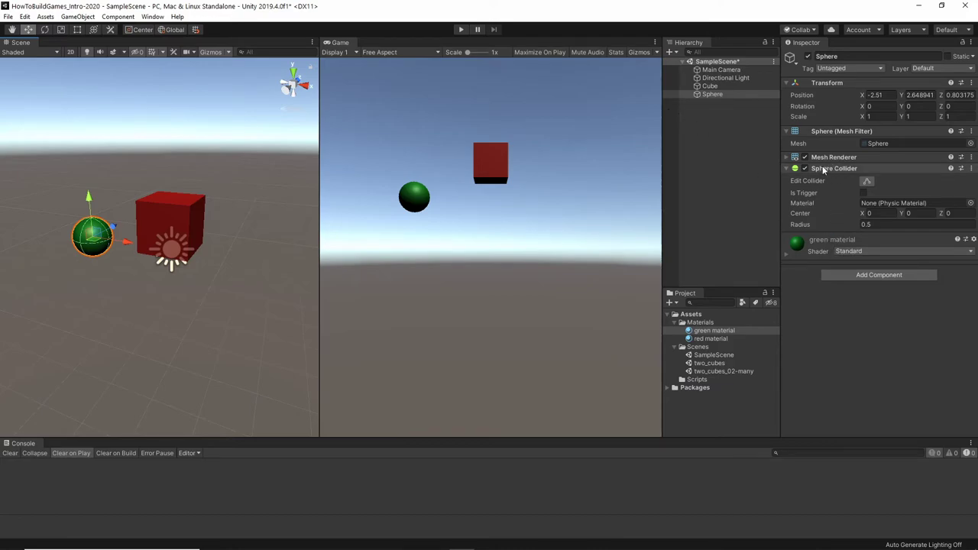
left_click(710, 85)
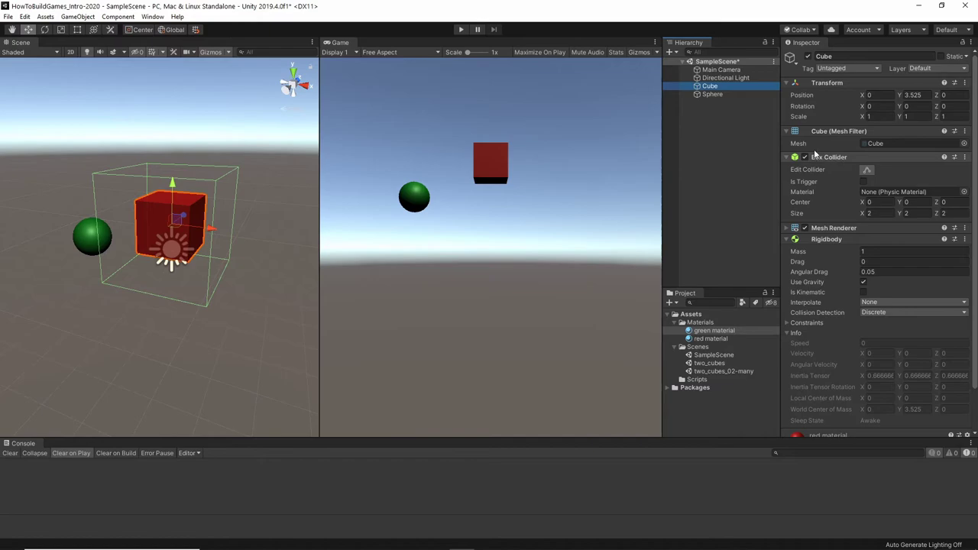
left_click(712, 94)
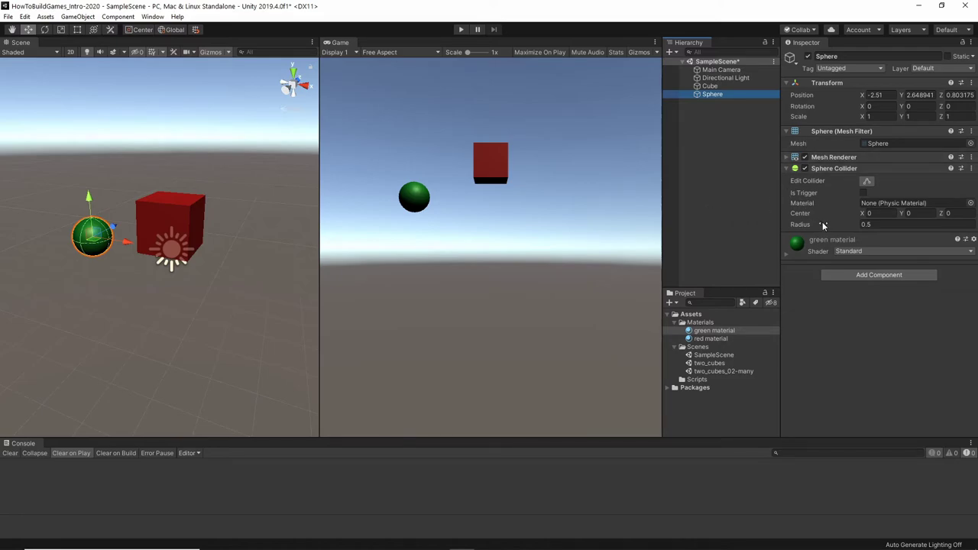
left_click_drag(823, 225, 803, 216)
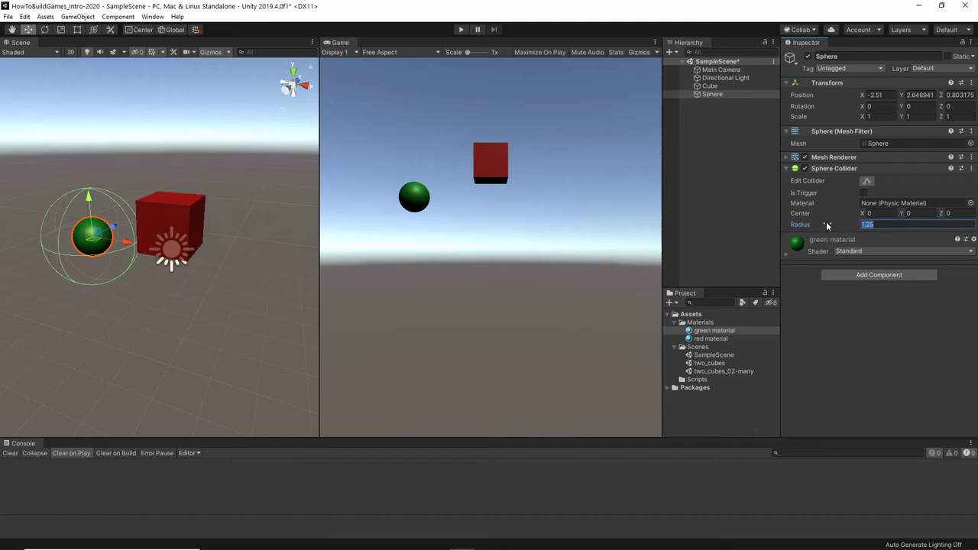
type("0.5")
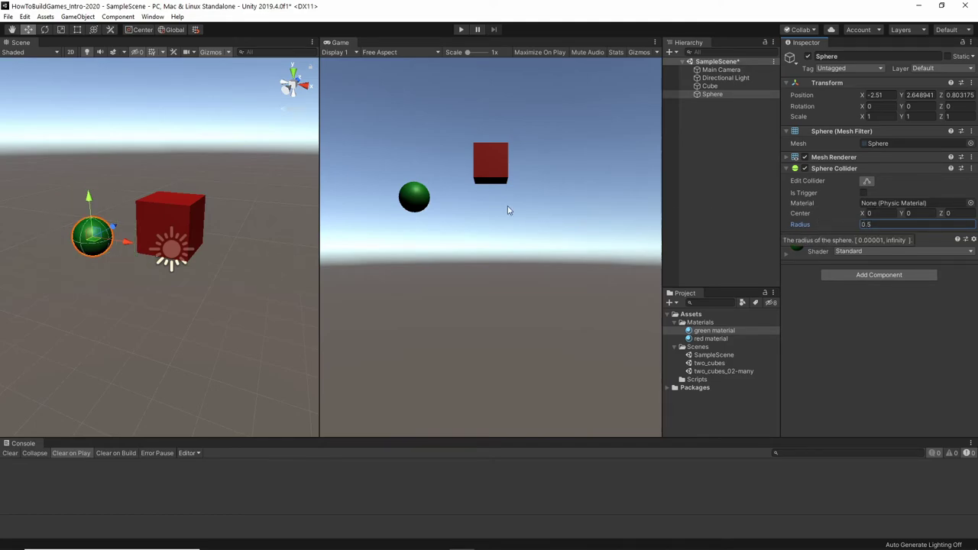
scroll(67, 249, "up", 5)
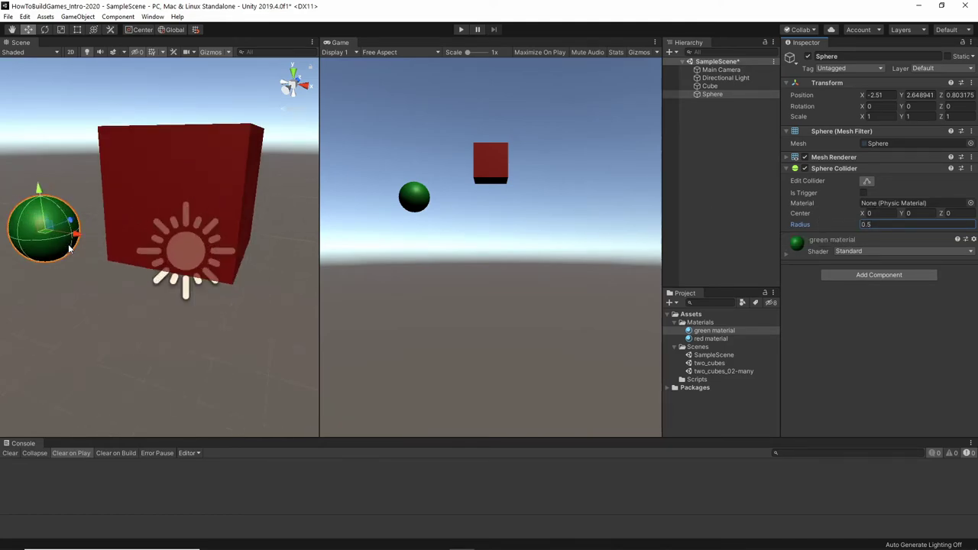
left_click(68, 241)
key("f")
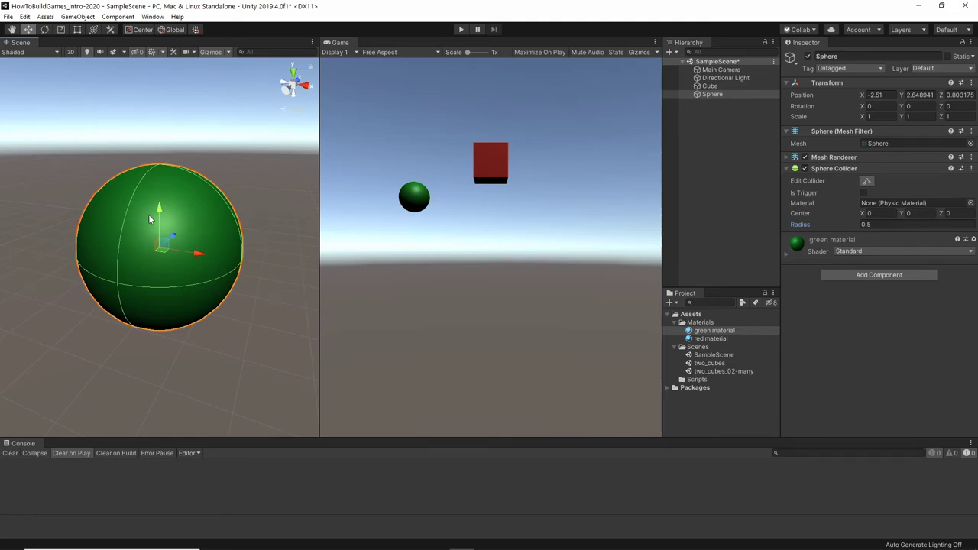
scroll(149, 222, "down", 5)
scroll(145, 233, "up", 8)
scroll(141, 232, "down", 8)
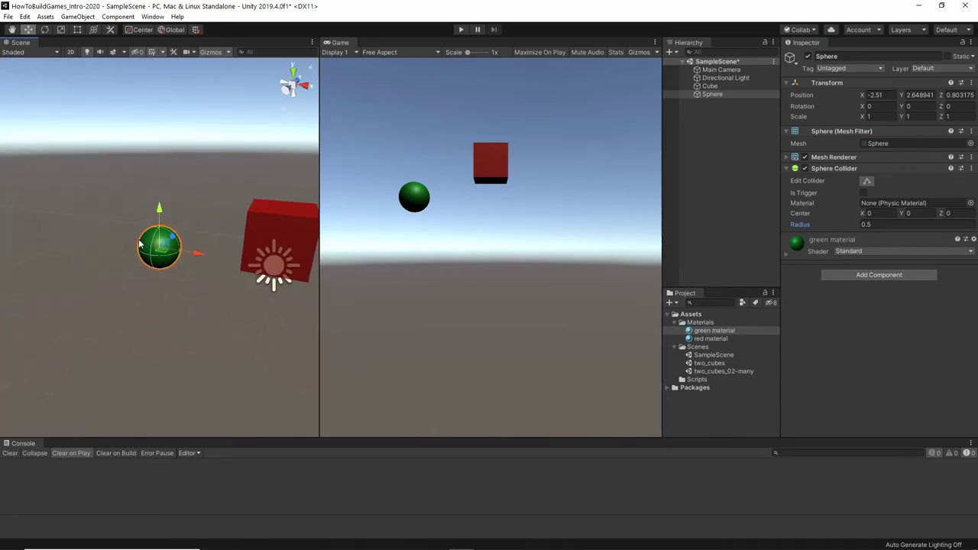
left_click(710, 85, "ctrl")
left_click_drag(250, 243, 279, 216, "alt")
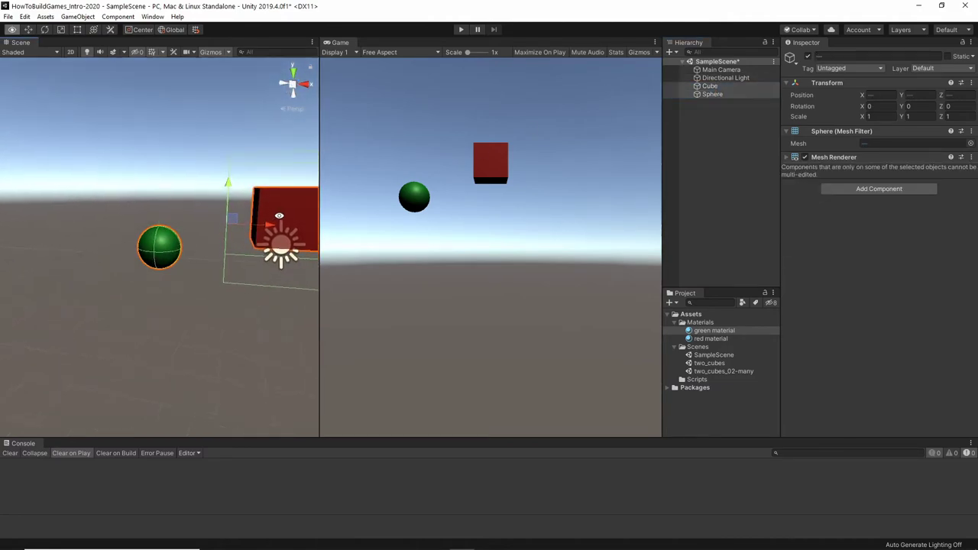
key("f")
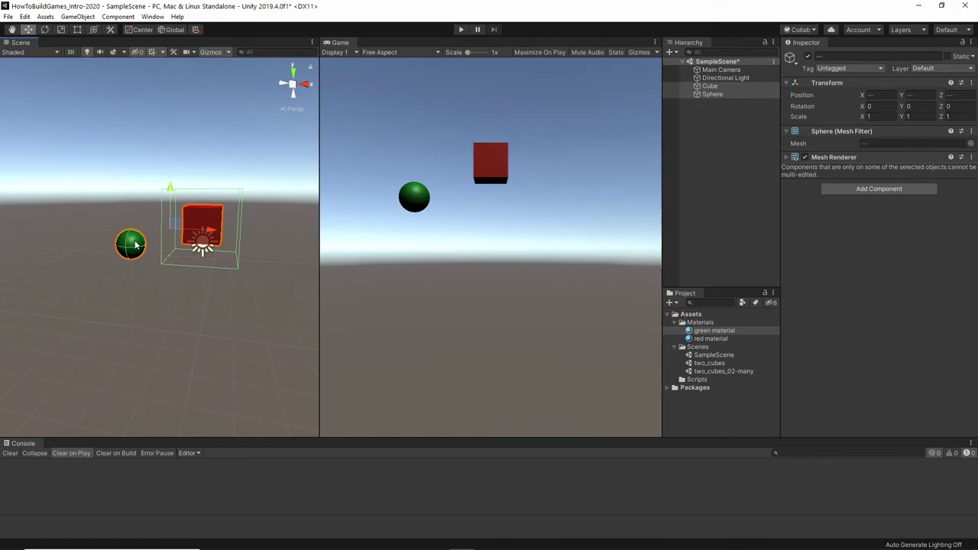
left_click(461, 29)
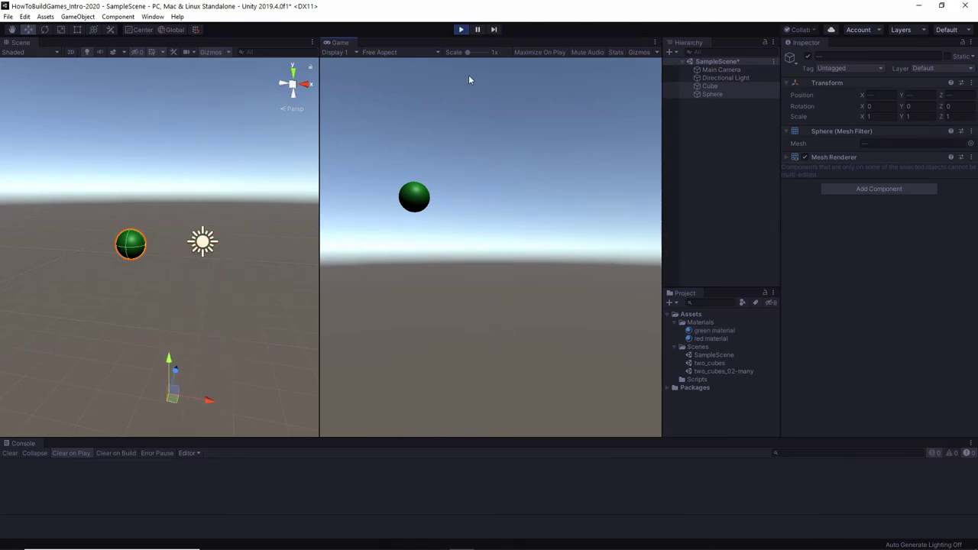
Give the green Sphere a Rigidbody, then test-run the scene so the cube and sphere fall together.
left_click(460, 29)
left_click(733, 86)
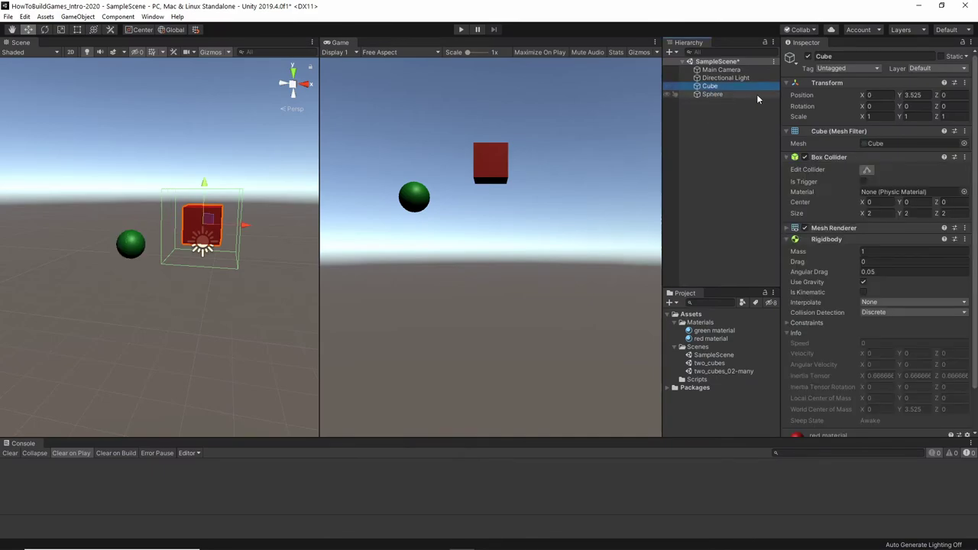
left_click(736, 93)
left_click(877, 274)
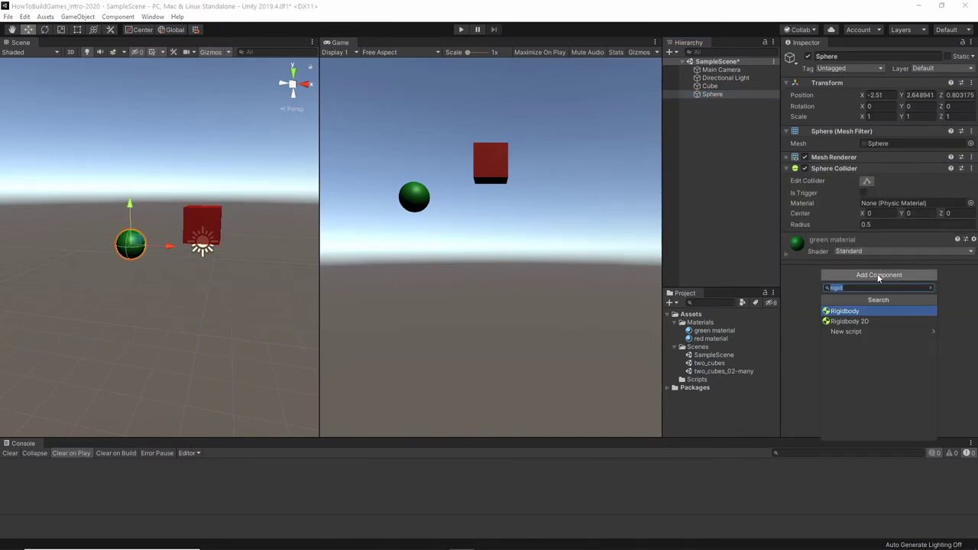
left_click(857, 311)
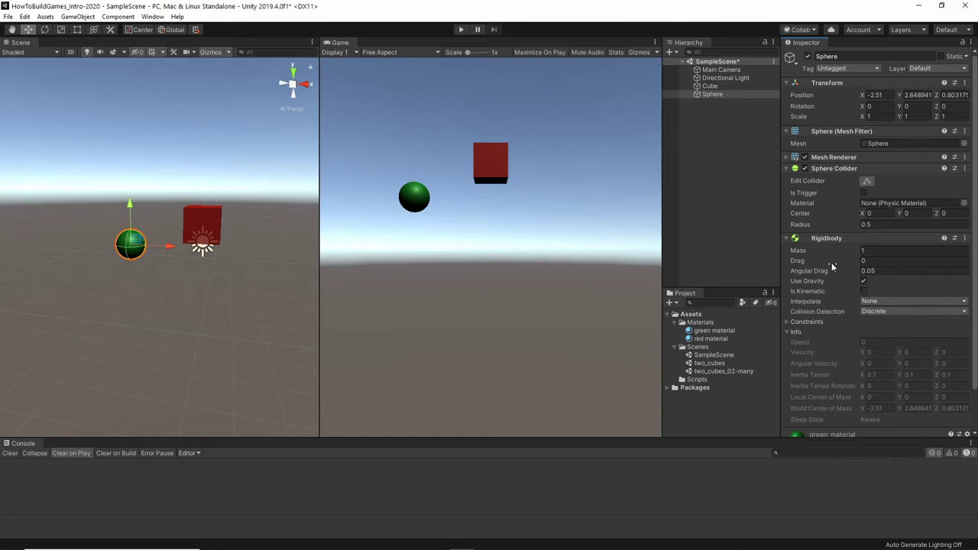
left_click(461, 30)
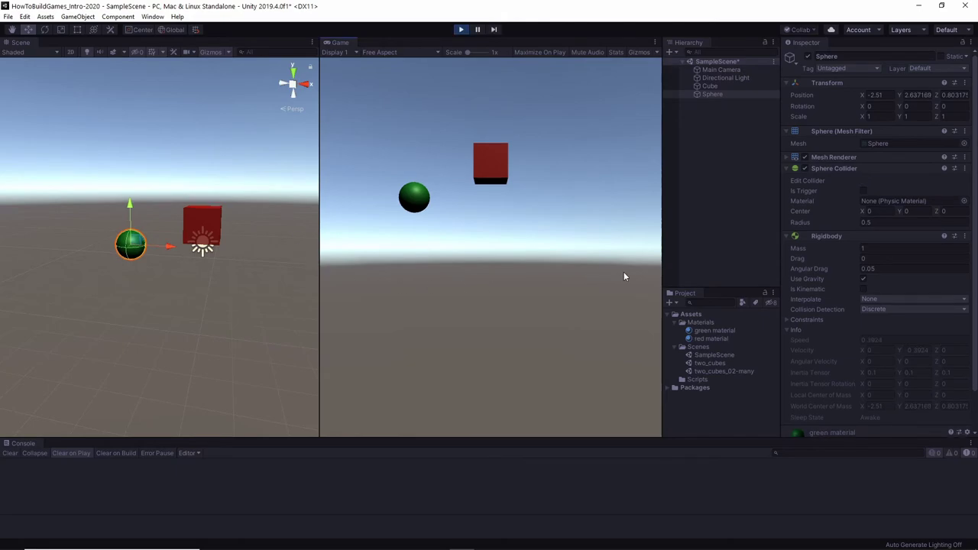
left_click(461, 30)
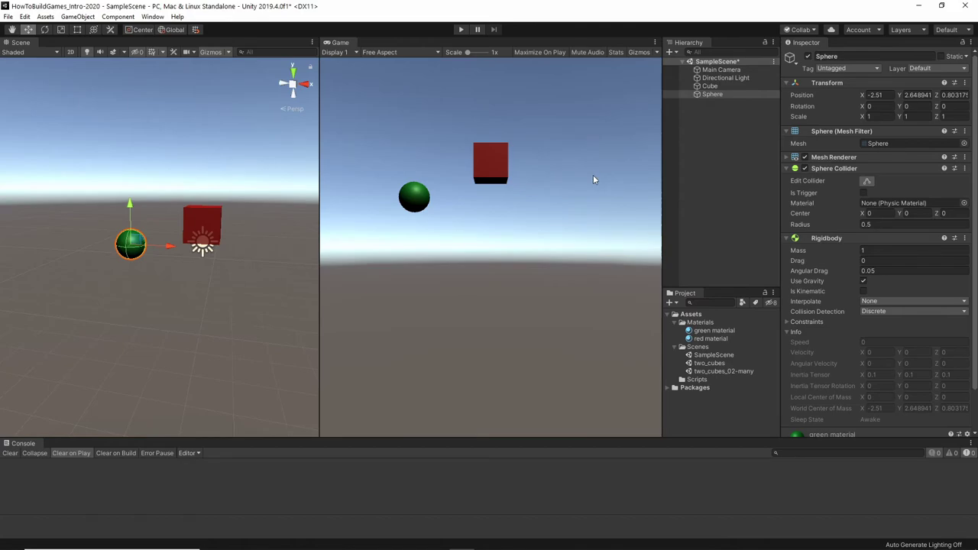
Create a new cube from GameObject > 3D Object > Cube and lower it beneath the objects.
left_click(75, 17)
mouse_move(86, 52)
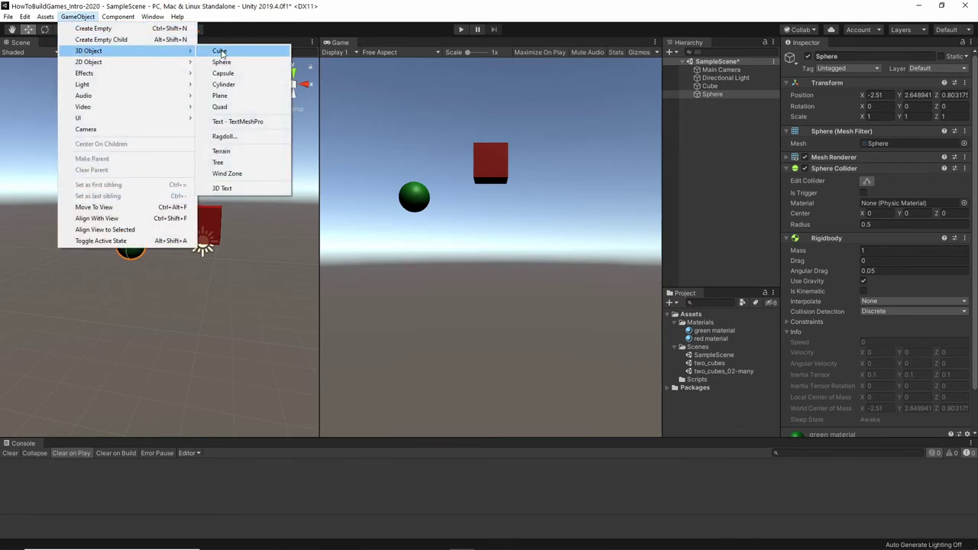
left_click(220, 52)
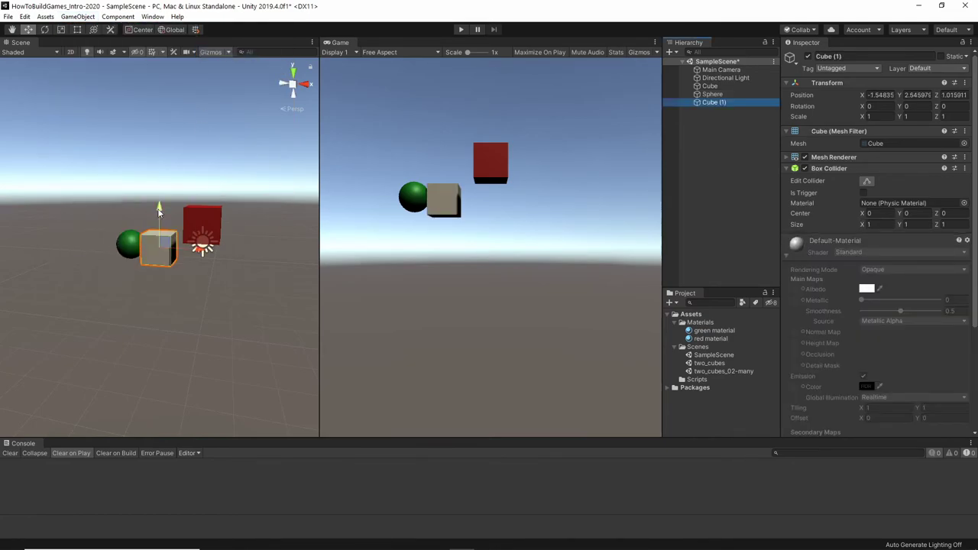
left_click_drag(159, 212, 159, 274)
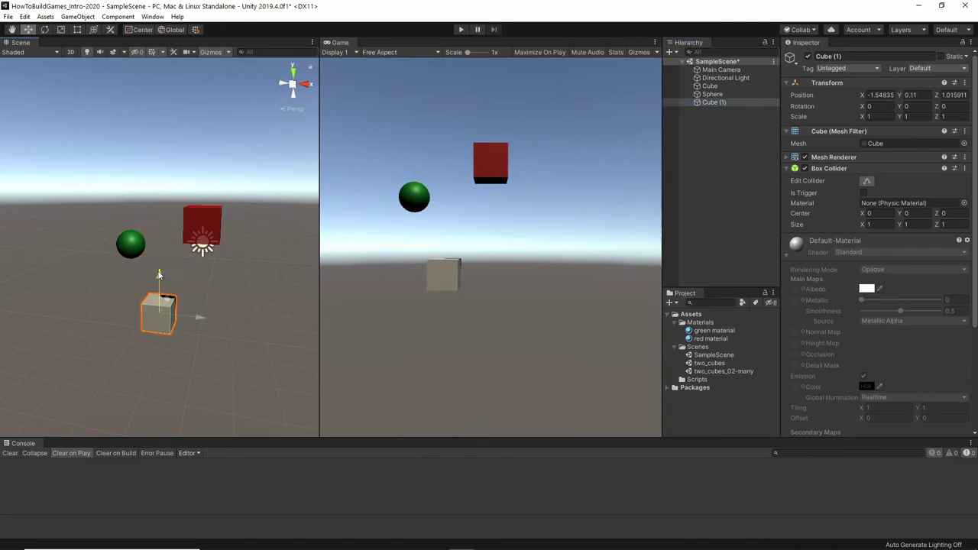
Scale the new cube into a flat floor slab about 10.4 × 0.23 × 9.7.
left_click(62, 30)
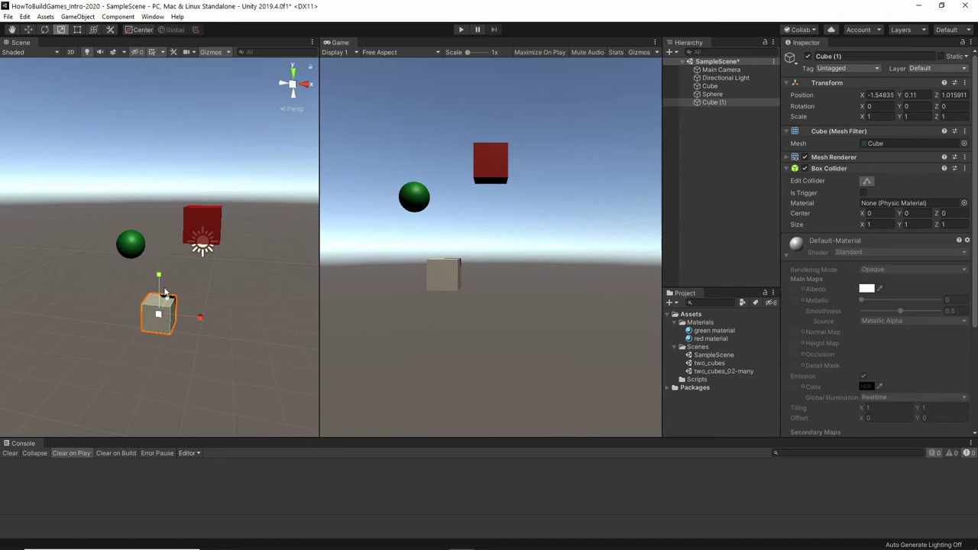
left_click_drag(159, 278, 498, 344)
left_click_drag(168, 299, 247, 160)
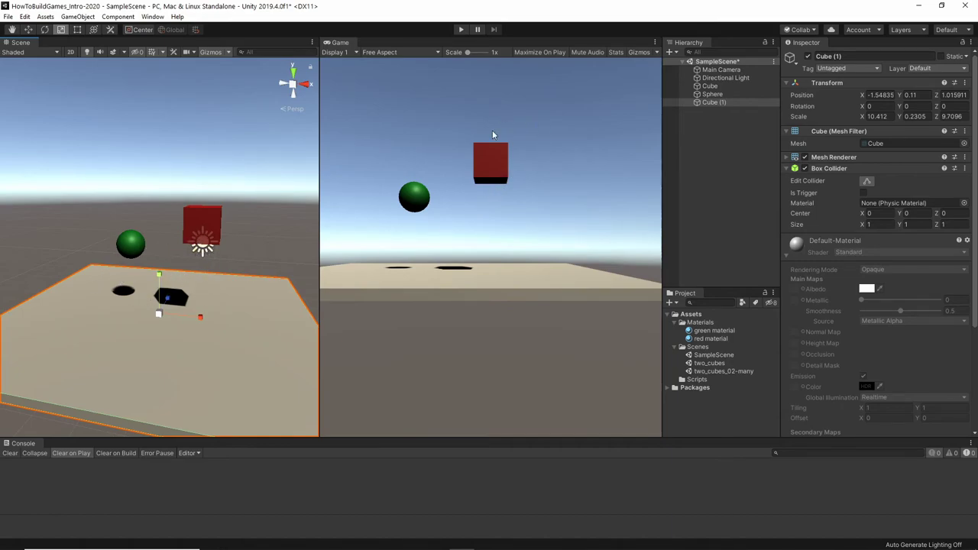
Rename Cube (1) to 'Floor'.
left_click(275, 231)
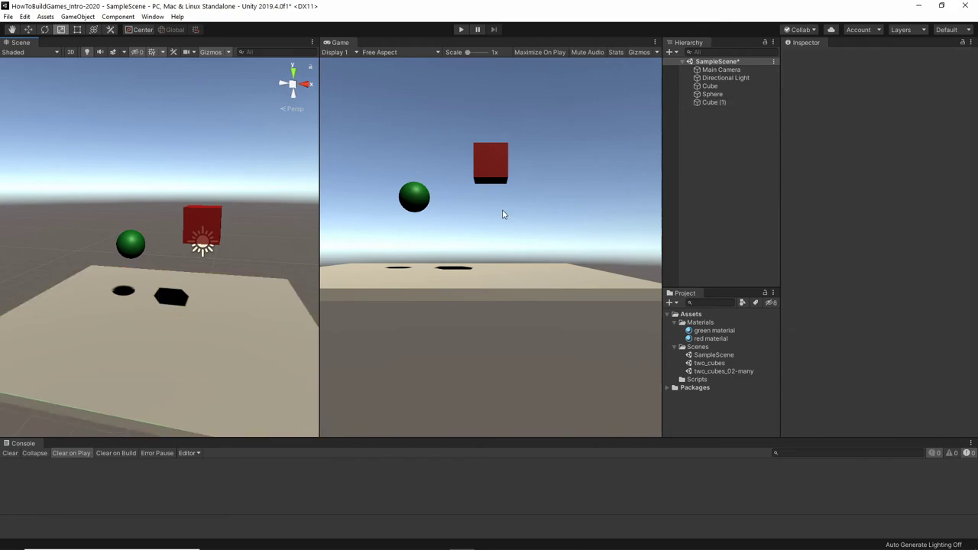
left_click(725, 102)
left_click(856, 59)
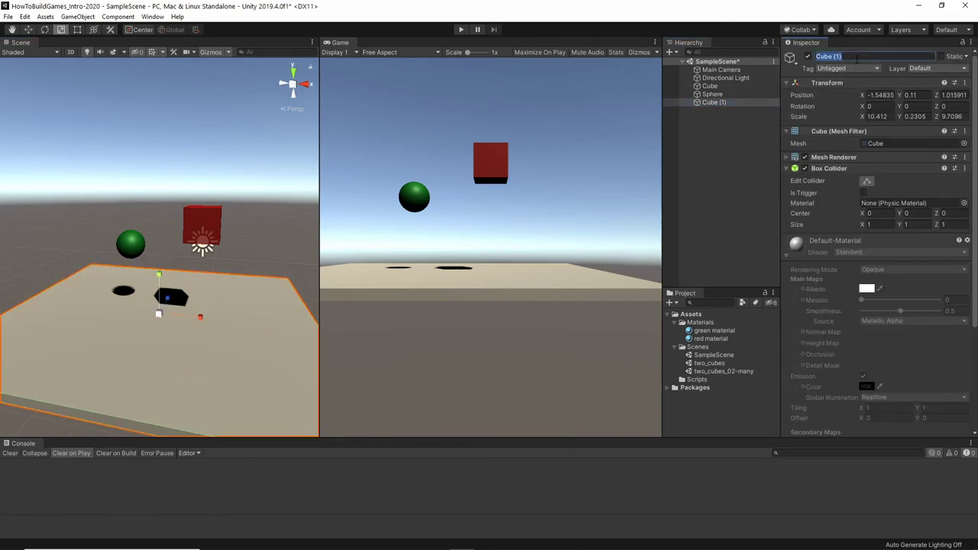
type("Floor")
key("Return")
Add a Rigidbody to Floor and test the physics with a Play run.
left_click(786, 256)
left_click(895, 275)
type("rigid")
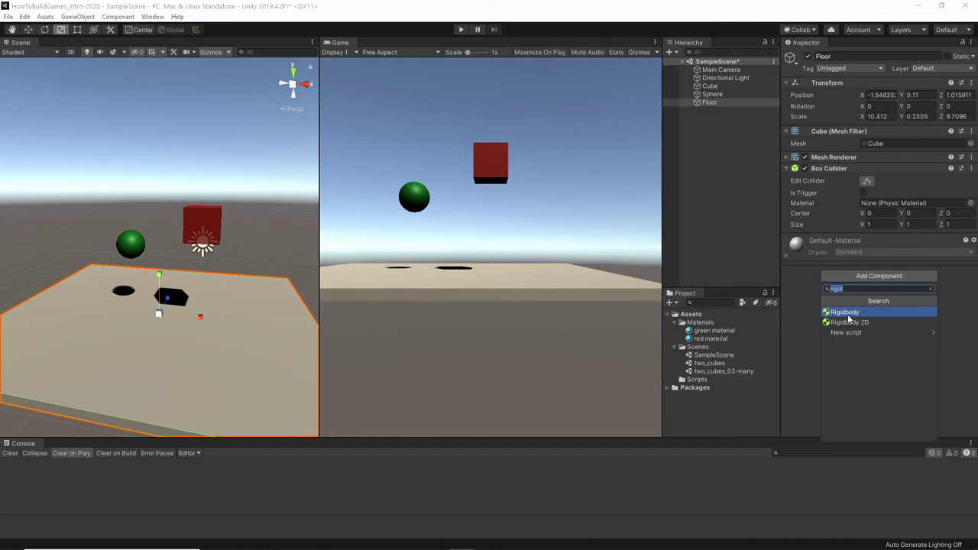
key("Return")
left_click(461, 30)
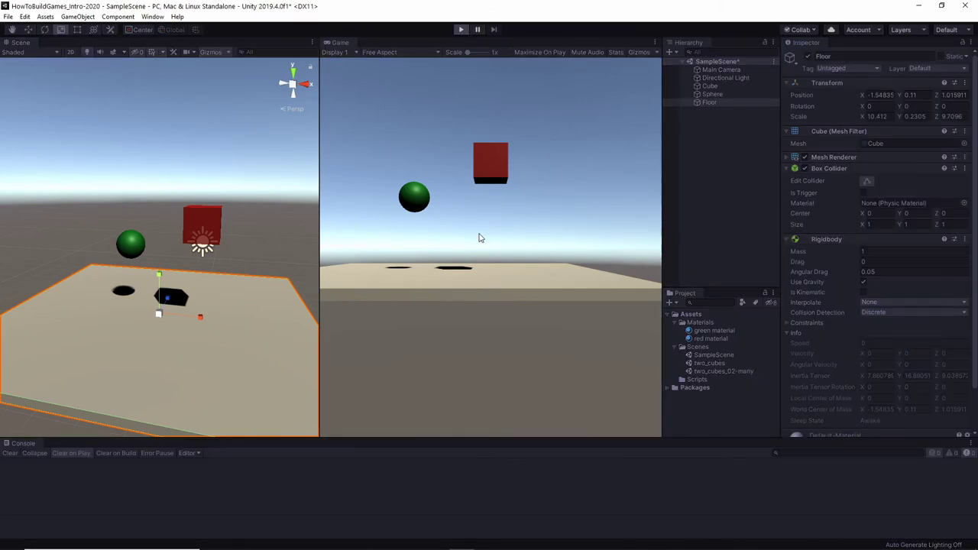
left_click(461, 30)
Remove the Rigidbody from Floor and run the scene again.
left_click(964, 239)
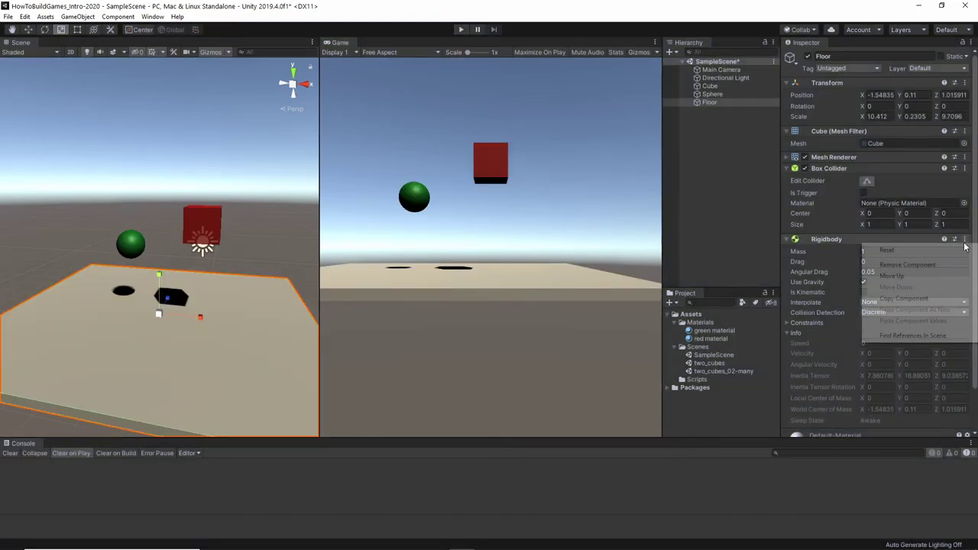
left_click(894, 265)
left_click(461, 30)
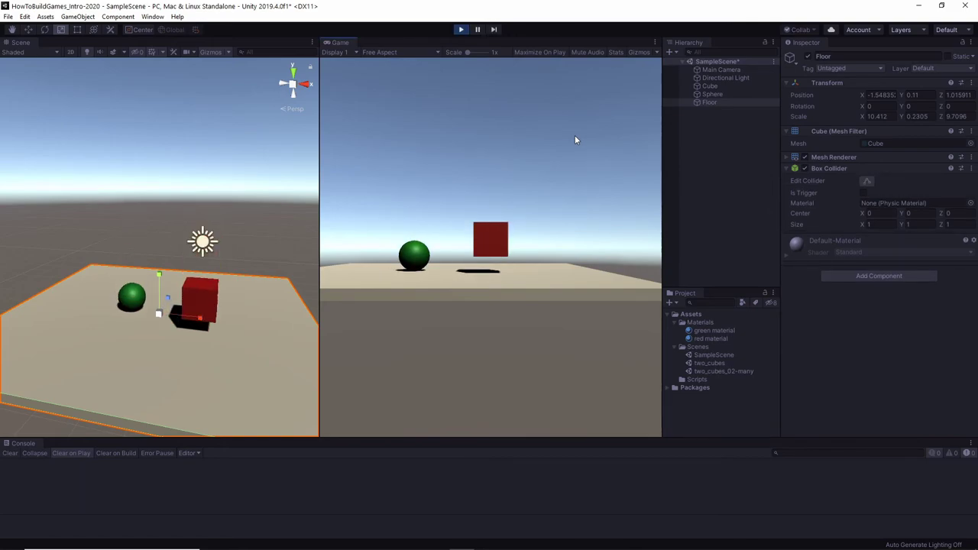
left_click(705, 96)
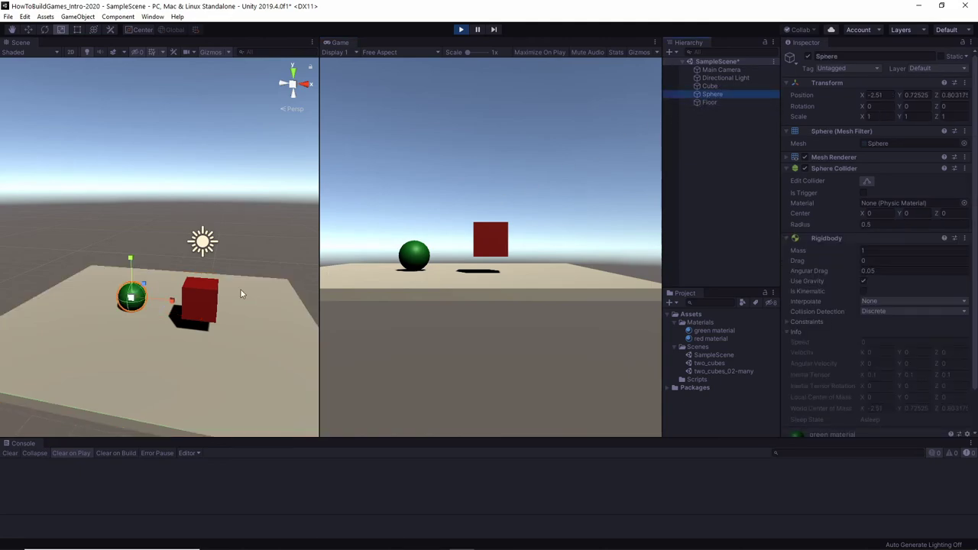
scroll(130, 324, "up", 2)
key("f")
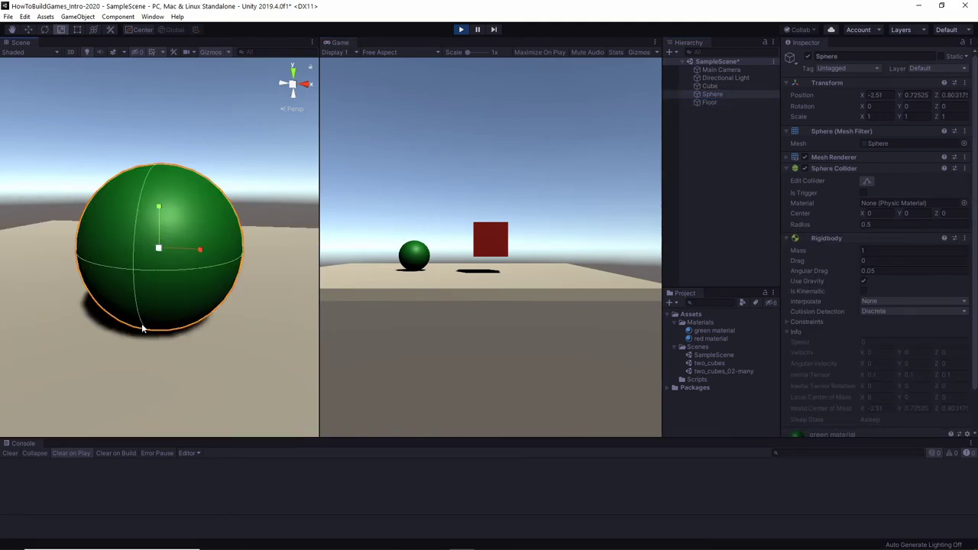
scroll(148, 320, "down", 5)
scroll(151, 320, "up", 3)
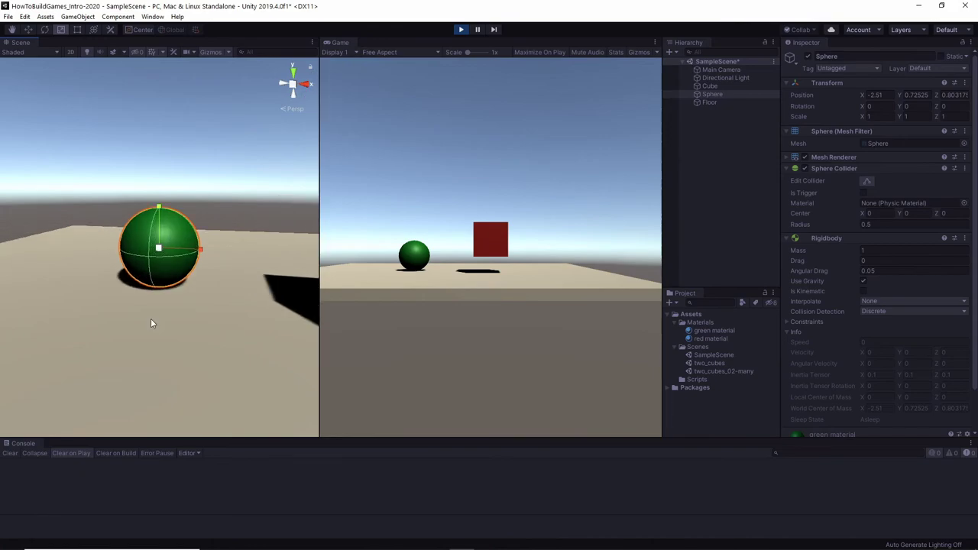
left_click_drag(150, 317, 132, 253, "alt")
left_click(109, 251)
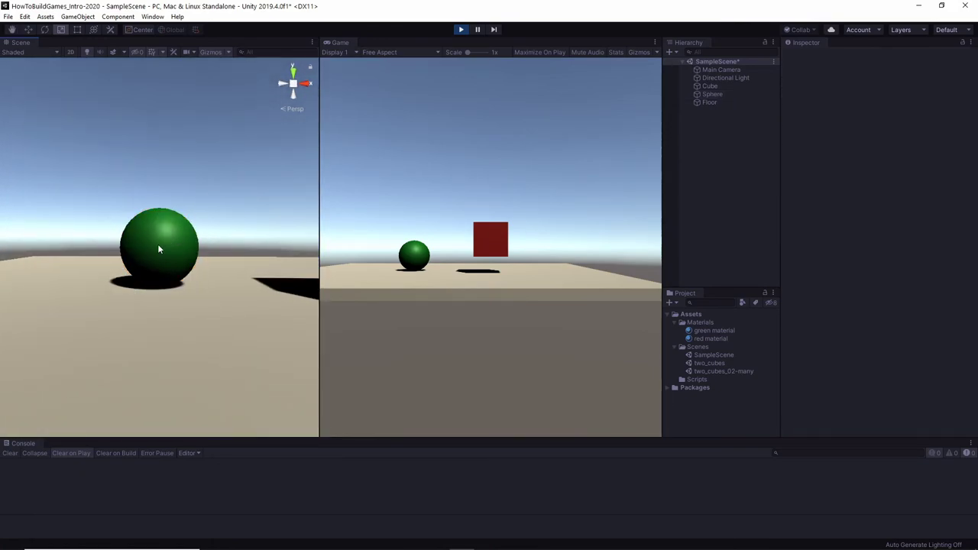
left_click(162, 248)
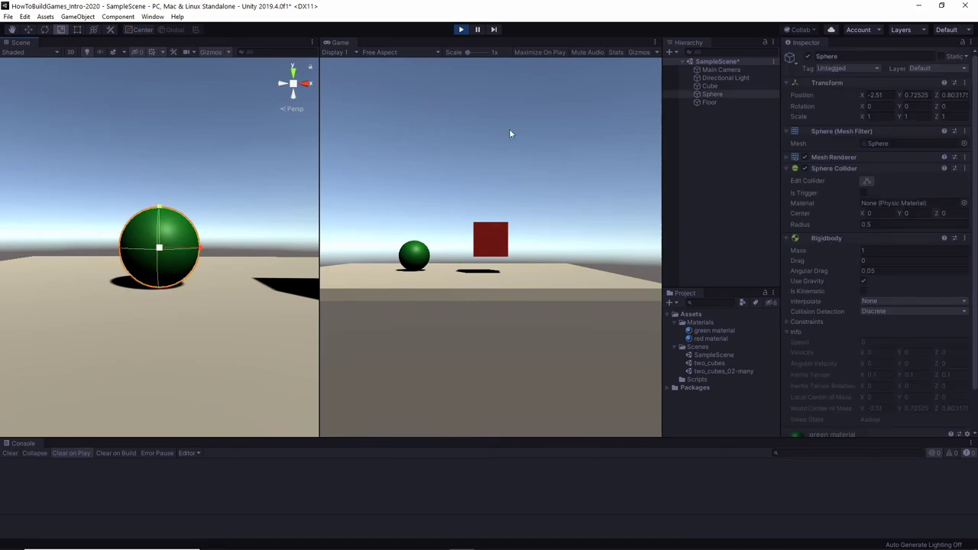
left_click(710, 86)
key("f")
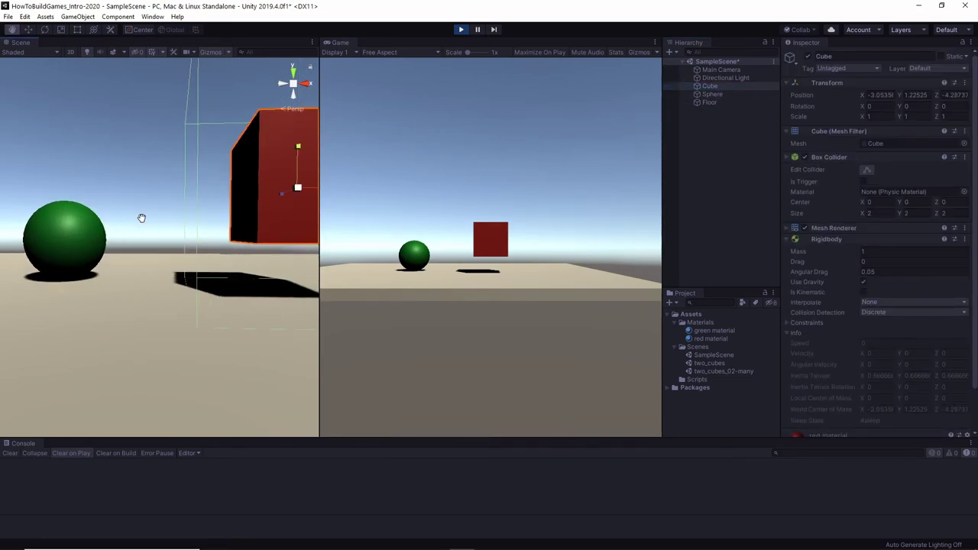
left_click_drag(79, 221, 102, 229, "alt")
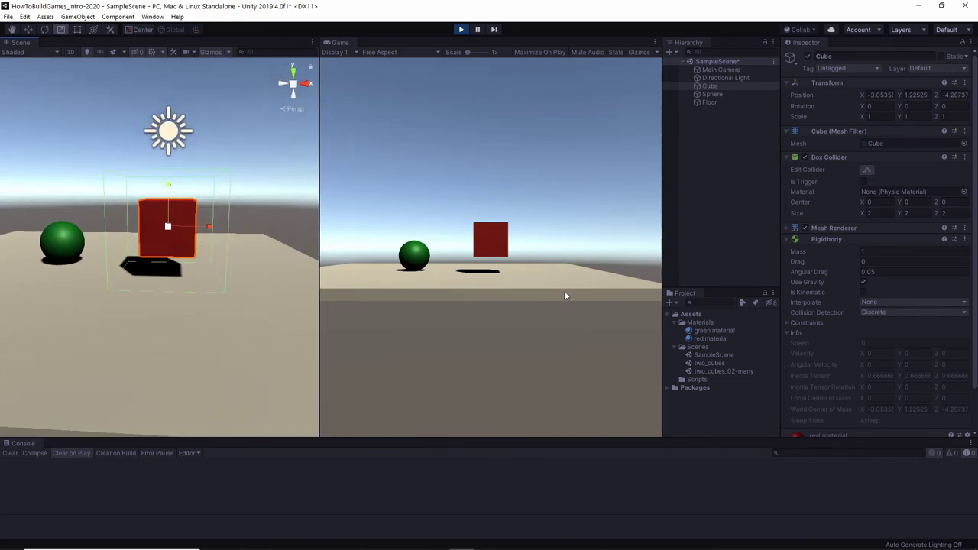
During Play, lift the red cube upward and tilt it with the Rotate tool.
left_click(29, 29)
left_click_drag(168, 187, 168, 128)
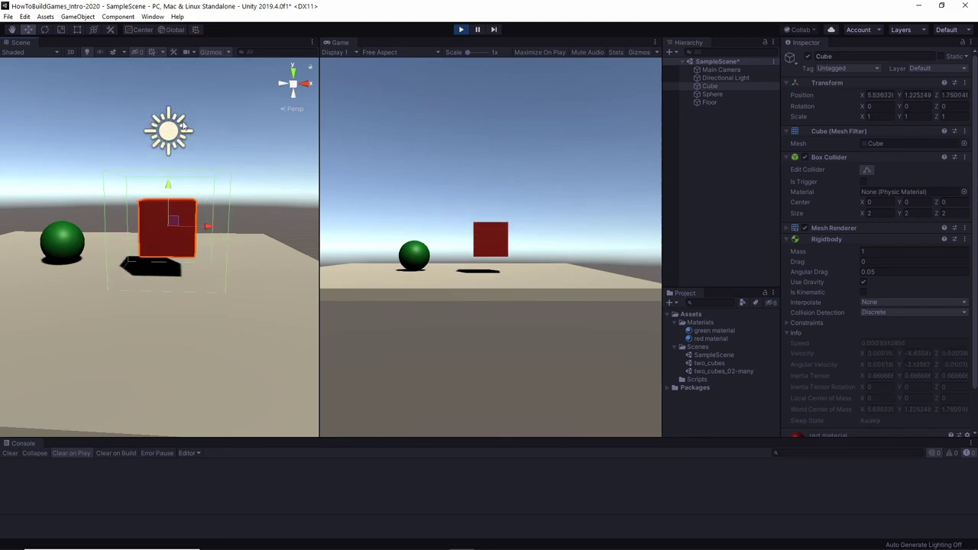
left_click_drag(168, 188, 188, 114)
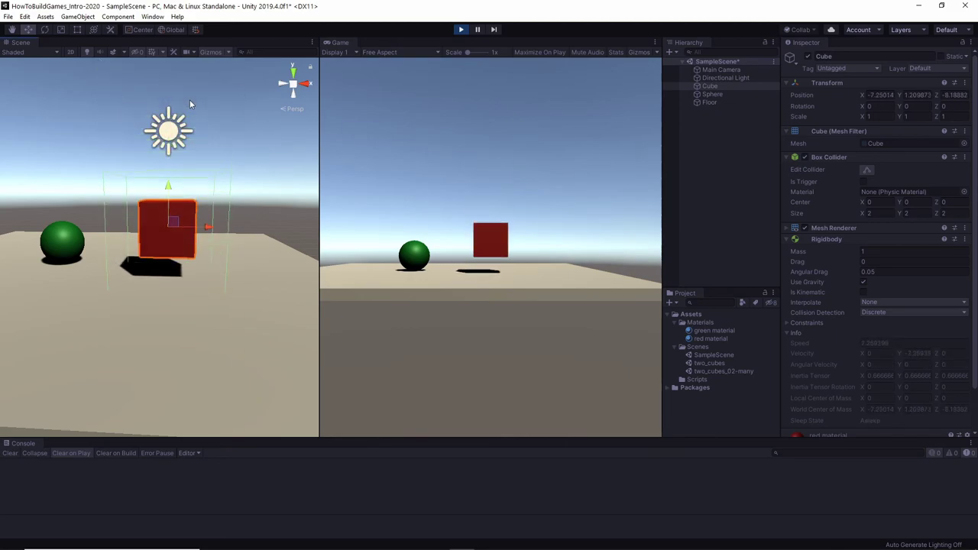
left_click(44, 29)
left_click_drag(210, 210, 229, 243)
left_click_drag(164, 206, 212, 247)
left_click_drag(84, 236, 50, 257, "alt")
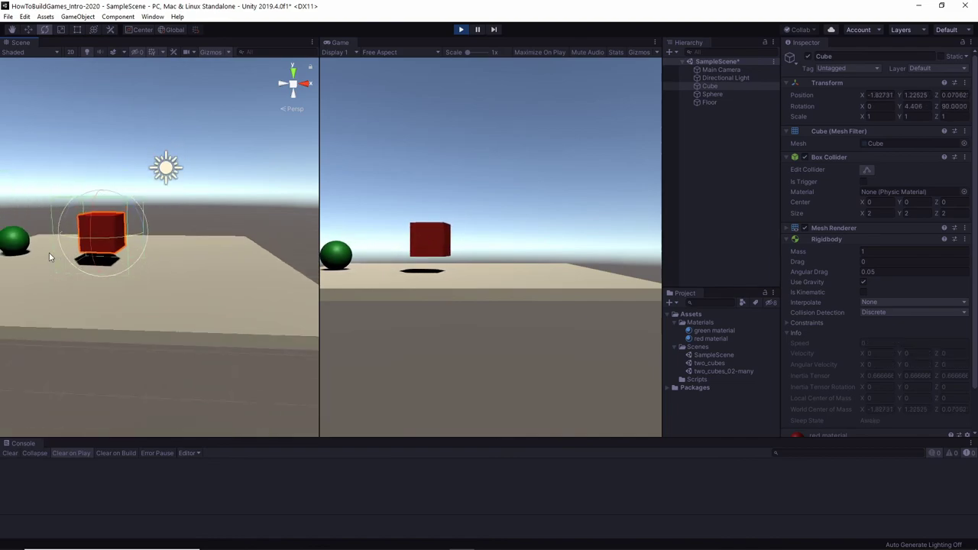
Set the cube's Box Collider Size X and Y to 1.
scroll(50, 257, "down", 2)
scroll(42, 277, "down", 2)
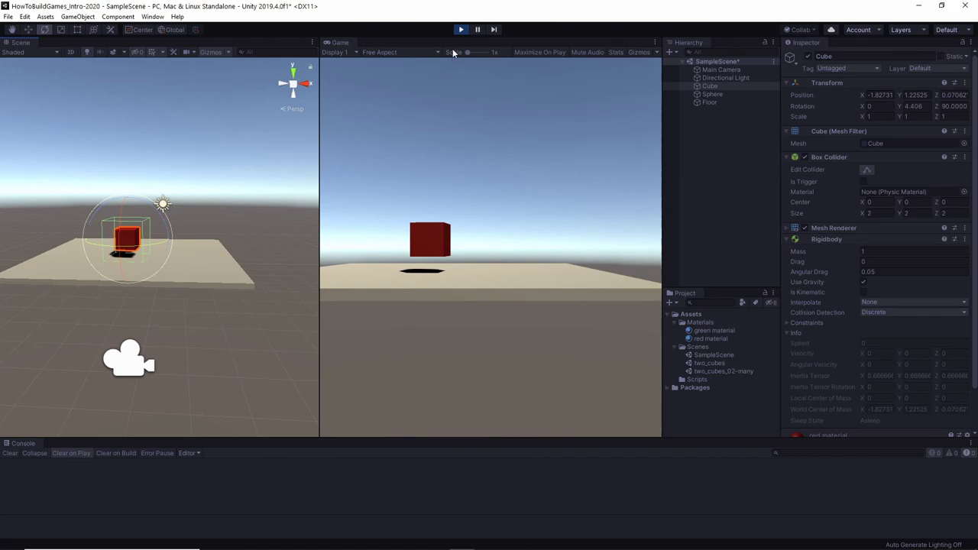
left_click(870, 213)
type("1")
key("Tab")
type("1")
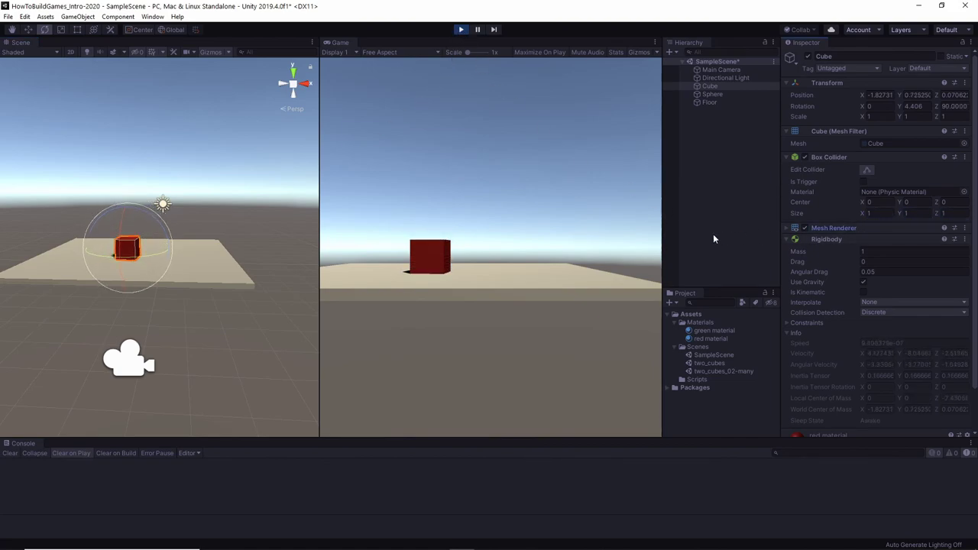
Reselect the cube, rotate it twice more, then undo and redo the last change.
left_click(184, 227)
scroll(106, 249, "up", 2)
left_click(105, 248)
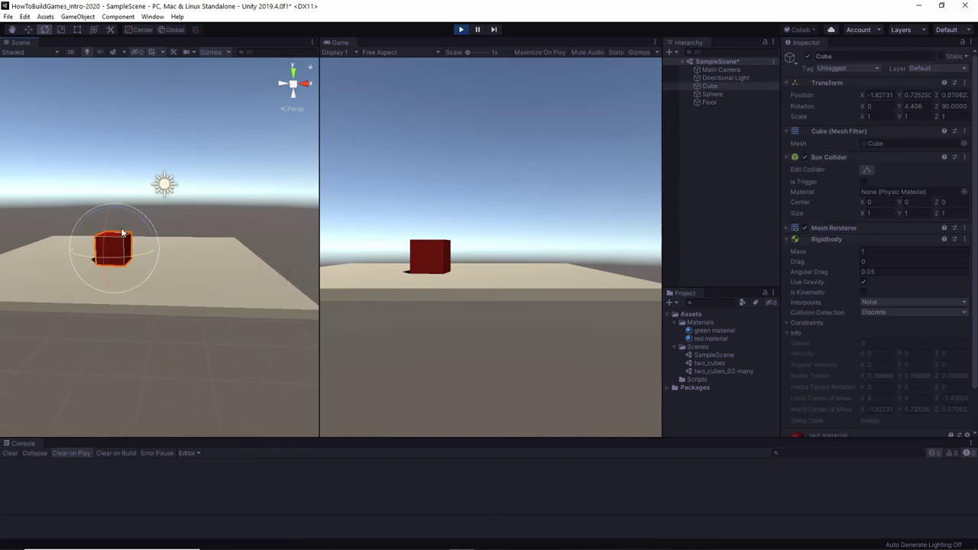
left_click_drag(140, 219, 123, 254)
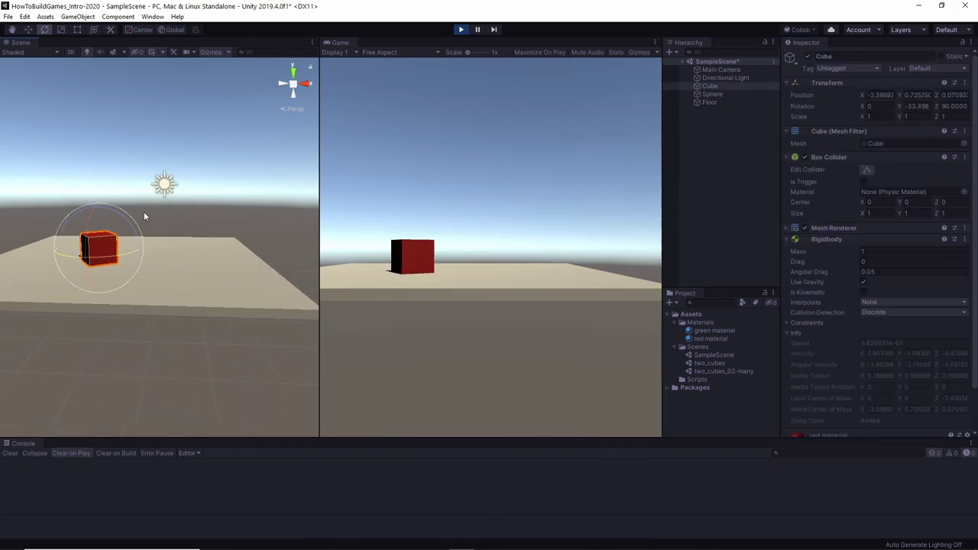
left_click_drag(139, 219, 108, 255)
key("w")
key("ctrl+z")
key("ctrl+z")
key("ctrl+y")
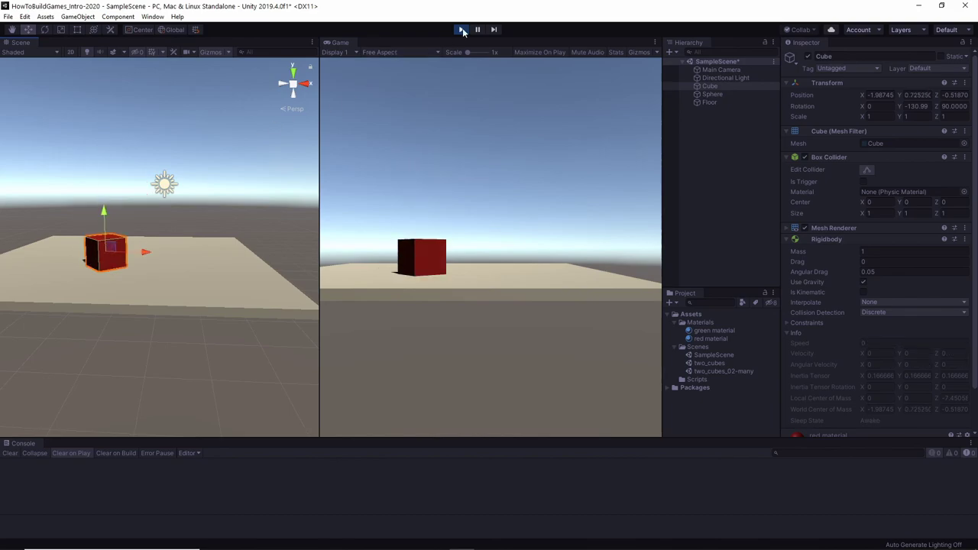
Stop Play and set the cube's Box Collider Size values to 1.
left_click(461, 29)
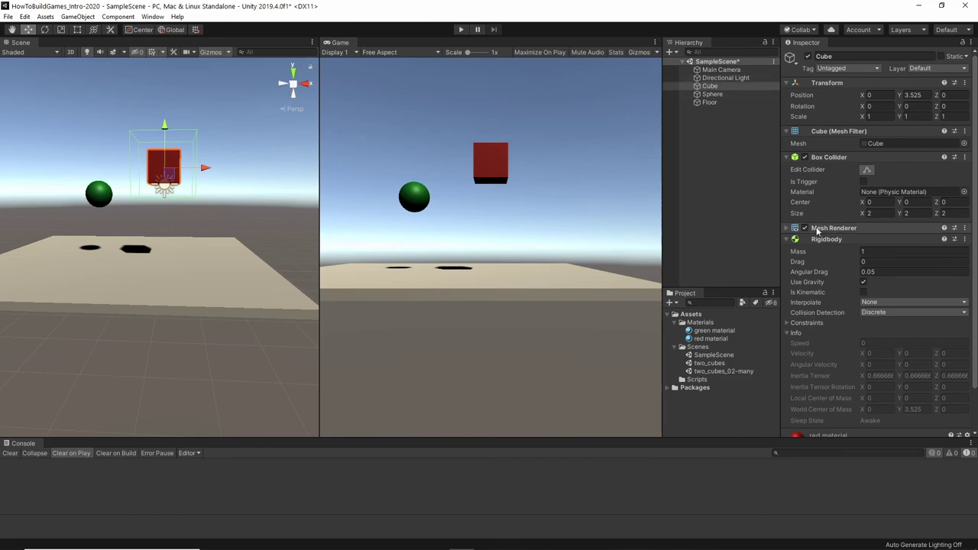
left_click(879, 213)
type("1")
key("Tab")
type("1")
key("Tab")
type("1")
key("Tab")
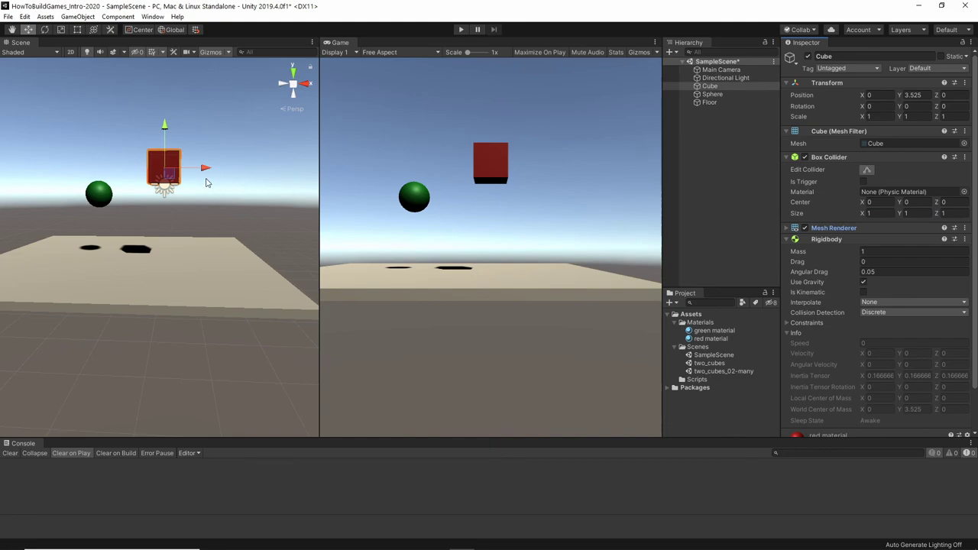
Try a 0.2 Box Collider Size and test it with a Play run.
left_click_drag(204, 174, 192, 198, "alt")
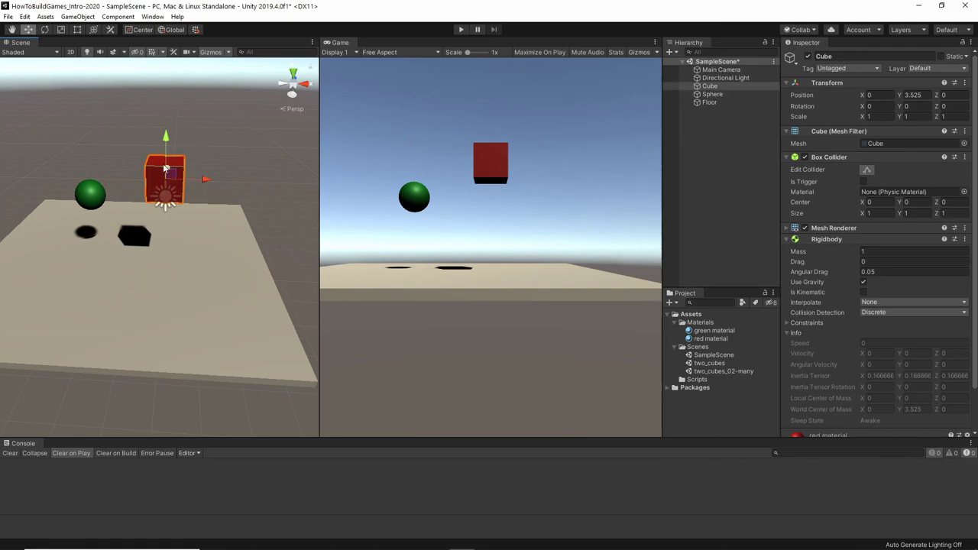
left_click(881, 215)
type("0.2")
key("Tab")
type("0.2")
key("Tab")
type("0.2")
key("Tab")
left_click(461, 29)
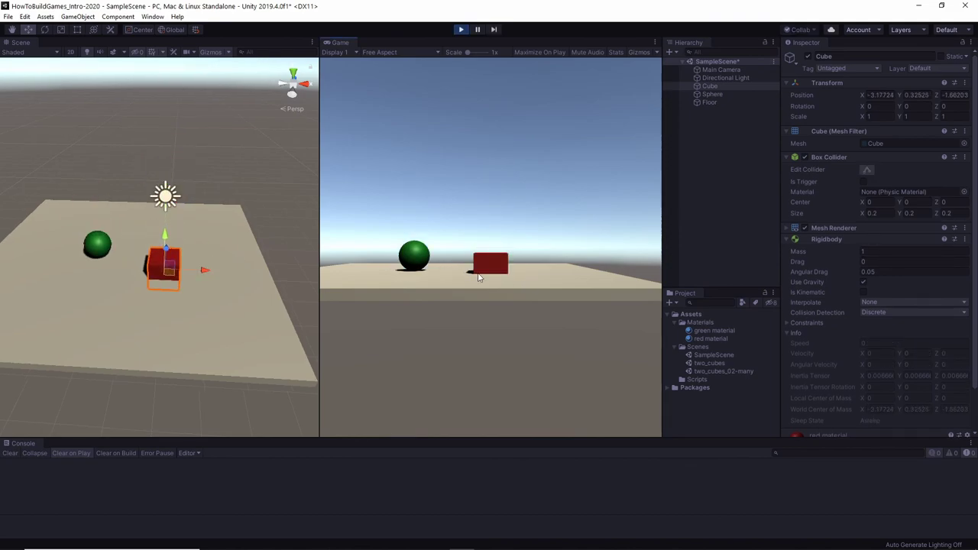
left_click(461, 29)
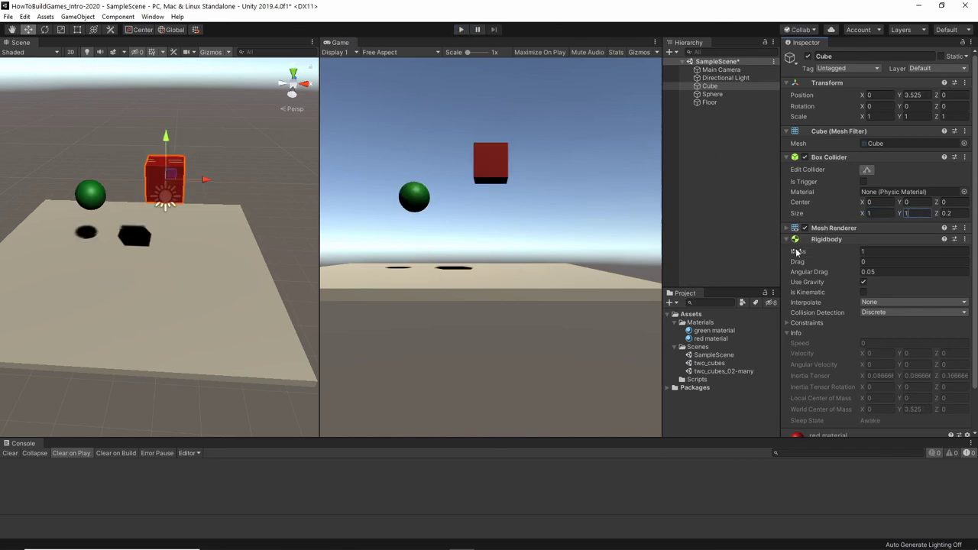